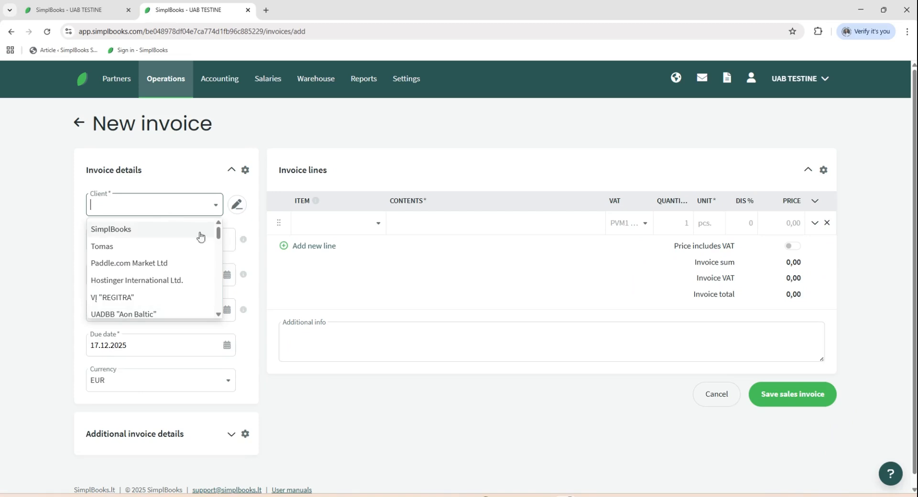
# Search the clients for "simpl" and choose Simple Europe, UAB as the invoice's client
pyautogui.click(139, 213)
pyautogui.write('simp')
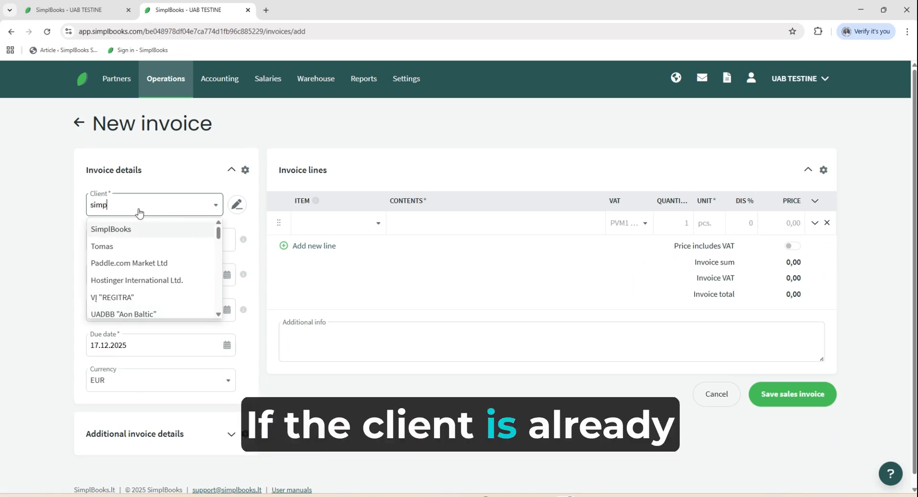
pyautogui.write('l')
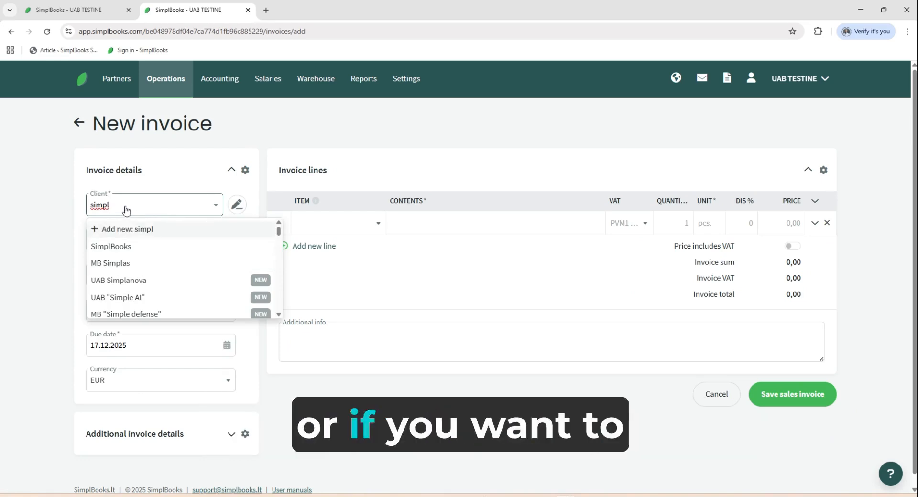
pyautogui.scroll(-1, 163, 272)
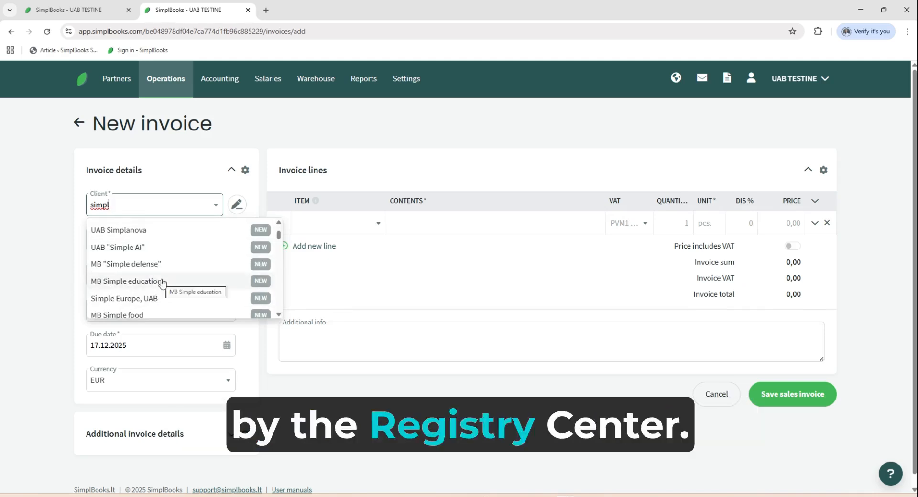
pyautogui.click(132, 302)
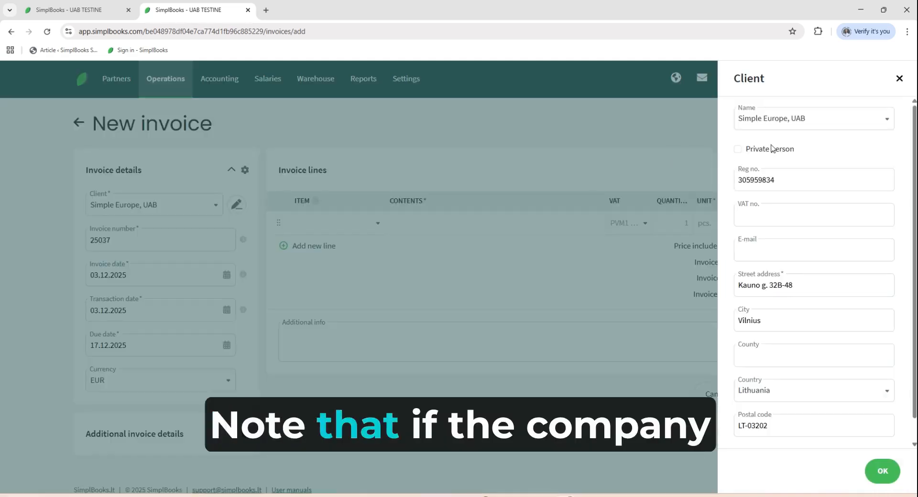
# Enter the client's VAT number in the client details and save them
pyautogui.click(753, 213)
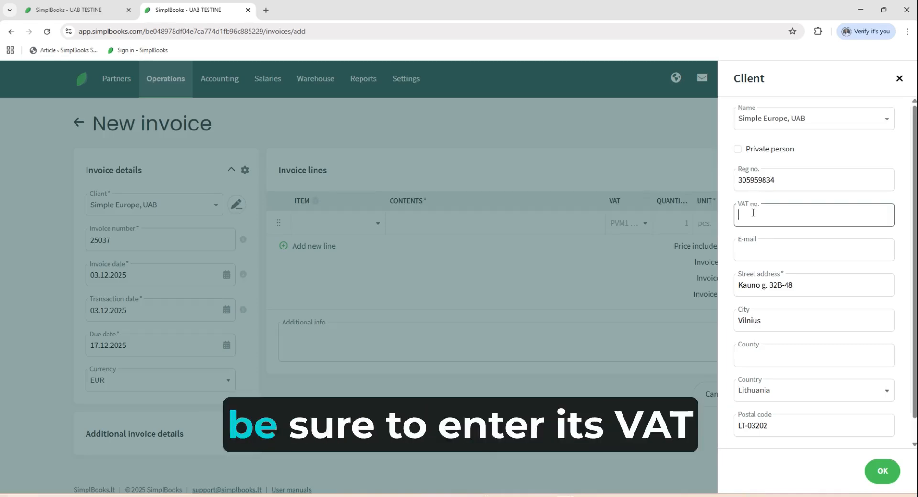
pyautogui.write('LT1000')
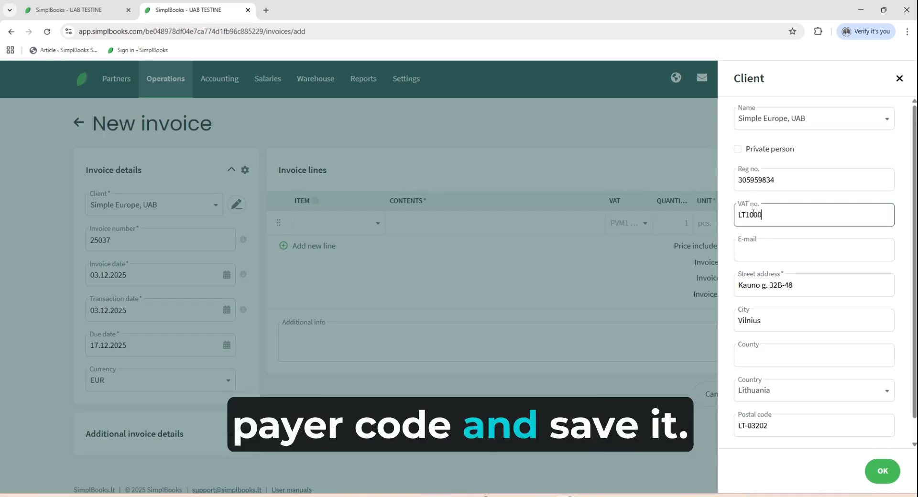
pyautogui.write('00000')
pyautogui.click(882, 473)
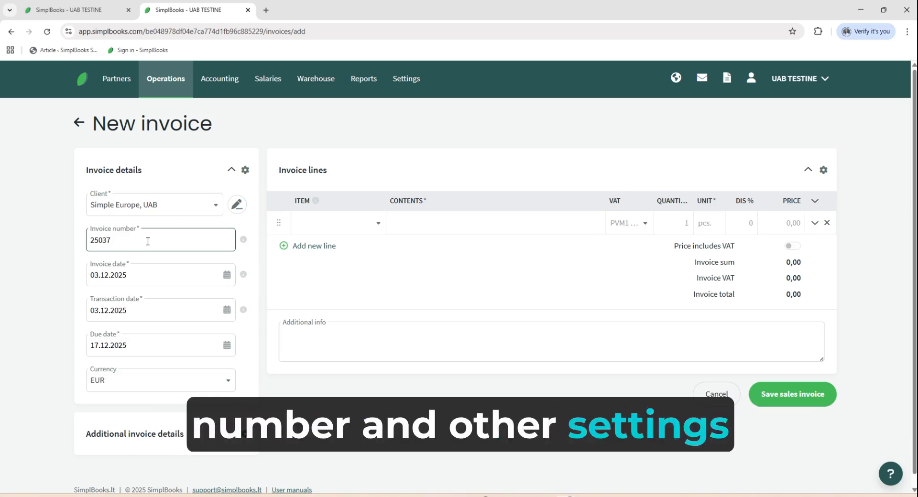
# Set the invoice date to 24.11.2025 and the due date to 25.11.2025
pyautogui.click(123, 275)
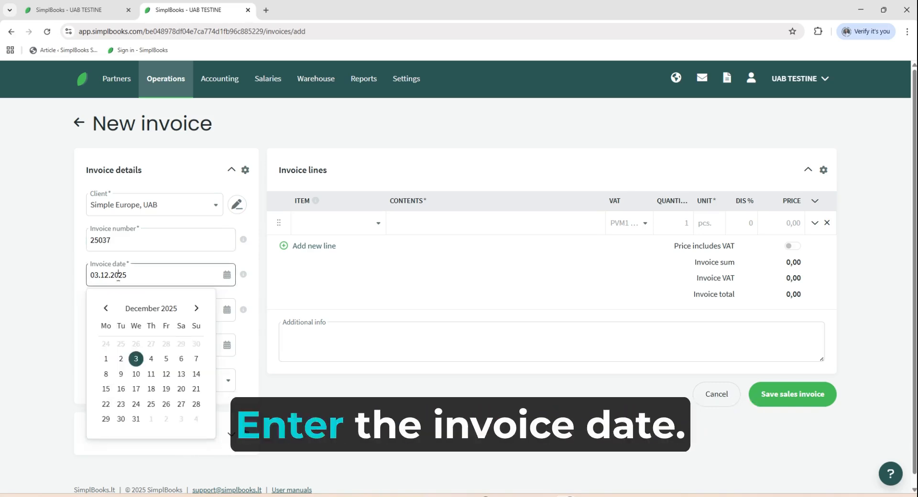
pyautogui.click(113, 347)
pyautogui.click(137, 347)
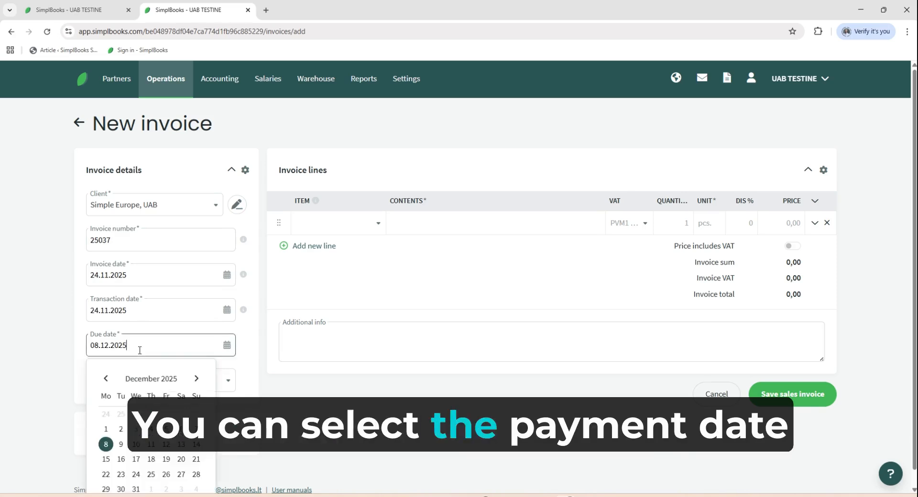
pyautogui.click(123, 416)
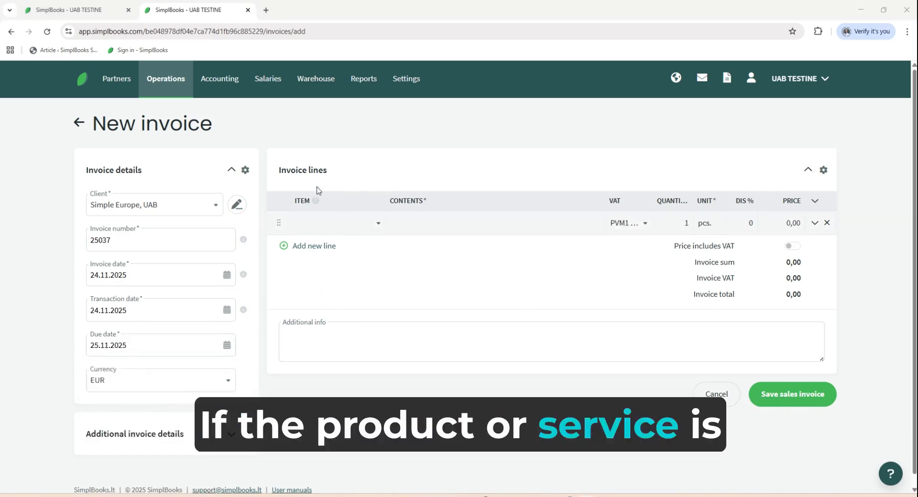
# Select the item PR3 Paslauga3 for the first invoice line
pyautogui.click(344, 230)
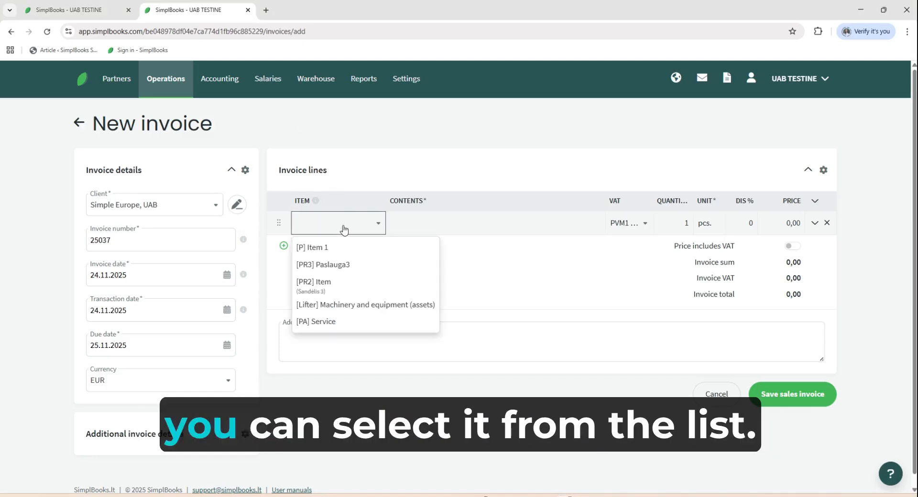
pyautogui.click(345, 269)
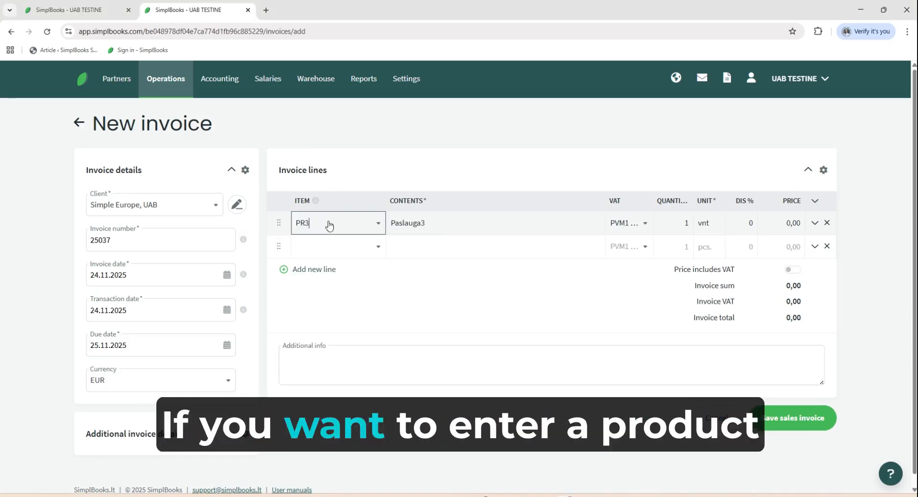
# Start a new item in the warehouse item list, using the other open SimplBooks browser tab
pyautogui.click(96, 11)
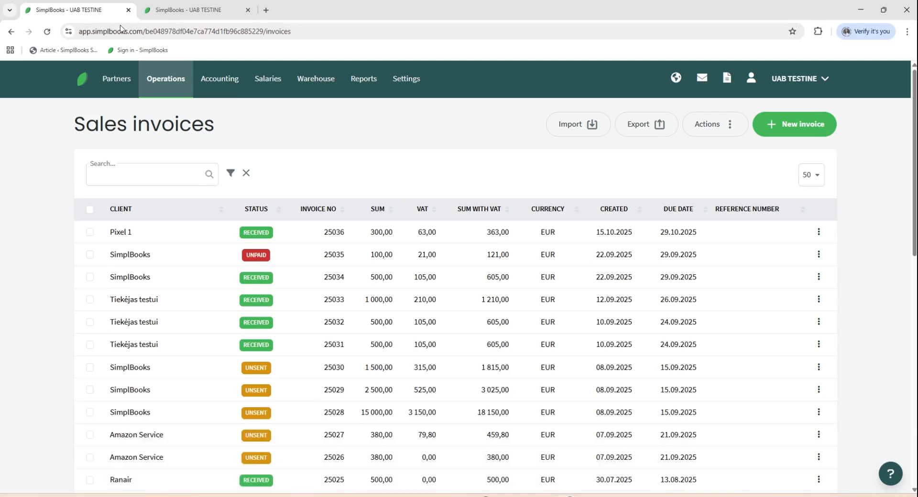
pyautogui.moveTo(315, 78)
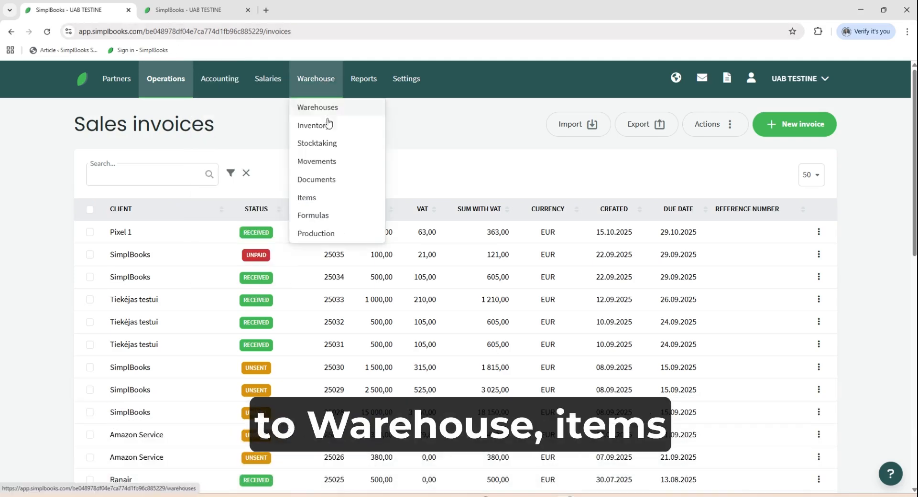
pyautogui.click(325, 199)
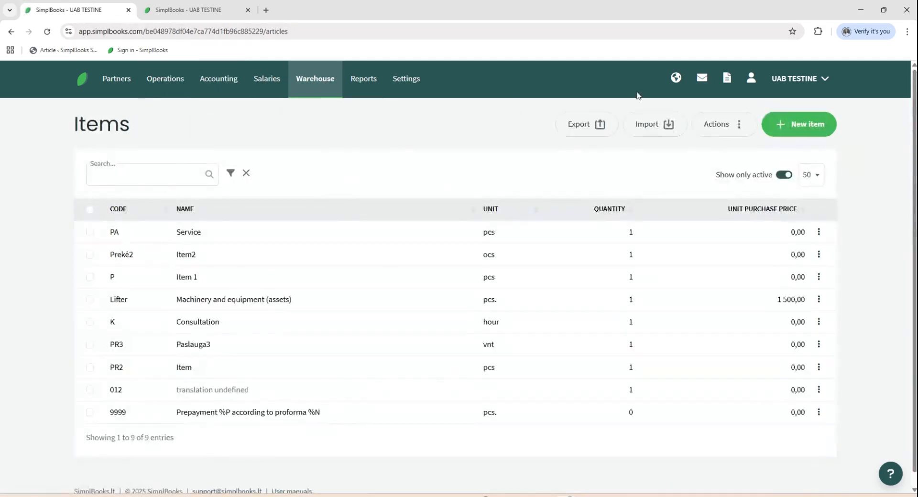
pyautogui.click(793, 126)
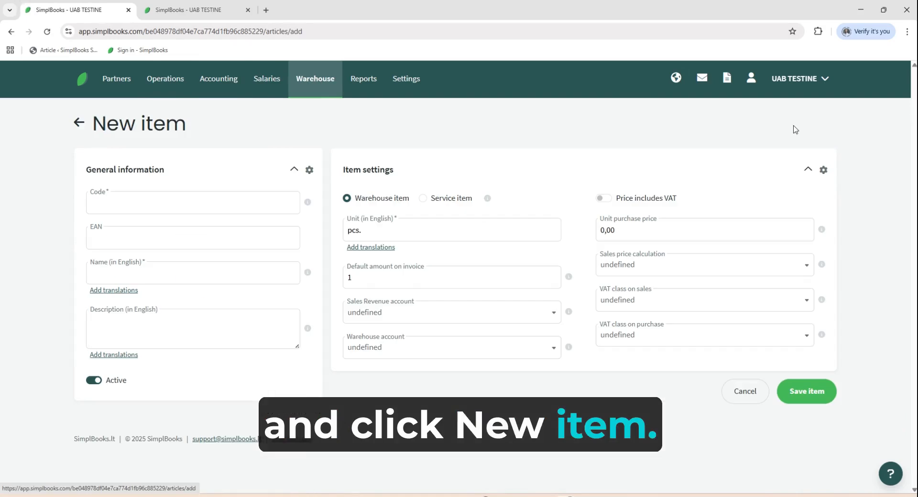
# Create a service item with code CC, name Consult and unit hour, and save it
pyautogui.click(169, 210)
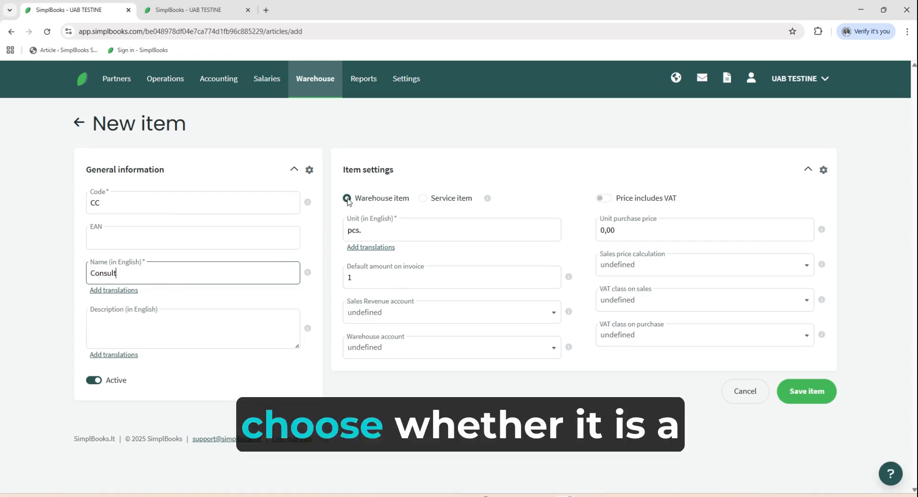
pyautogui.click(424, 200)
pyautogui.click(387, 232)
pyautogui.write('hour')
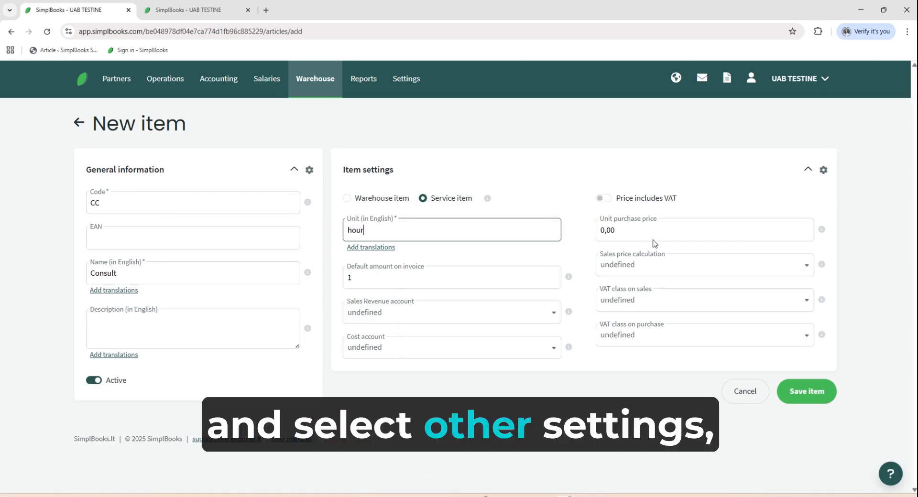
pyautogui.click(806, 391)
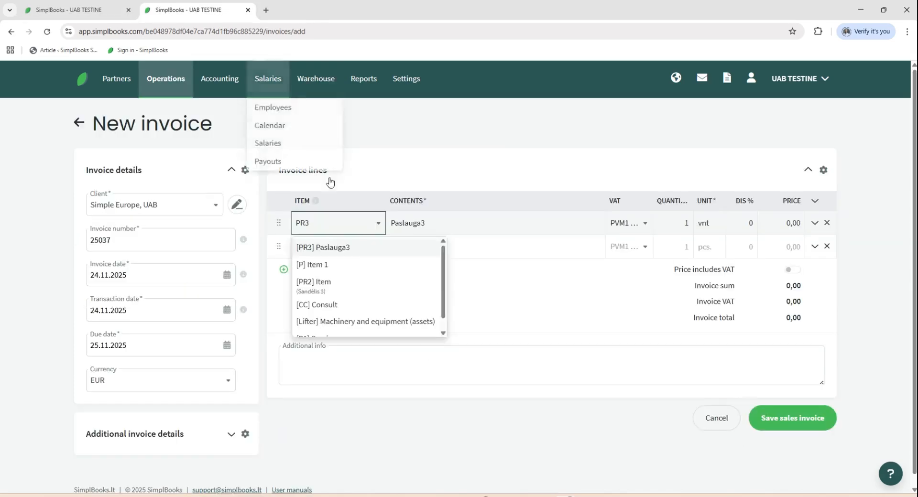
# Back in the new invoice, change the first line's item to CC Consult with the contents "Consult for"
pyautogui.click(435, 266)
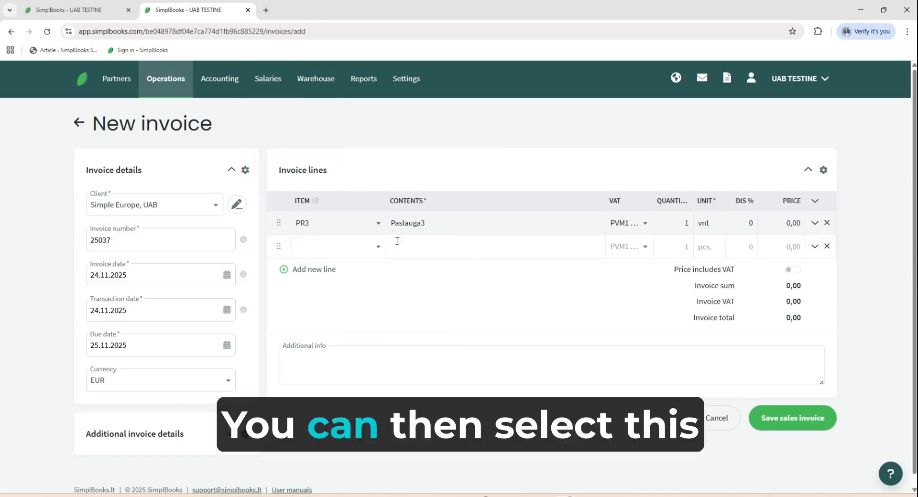
pyautogui.click(376, 224)
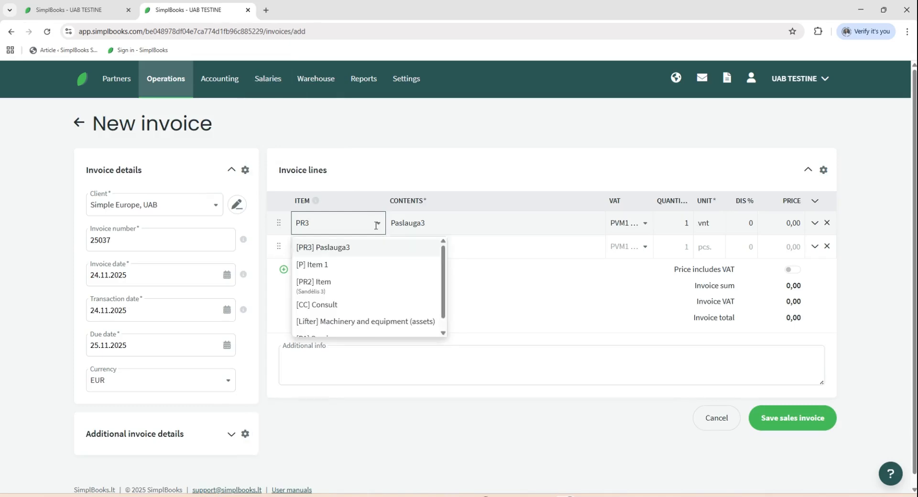
pyautogui.click(344, 310)
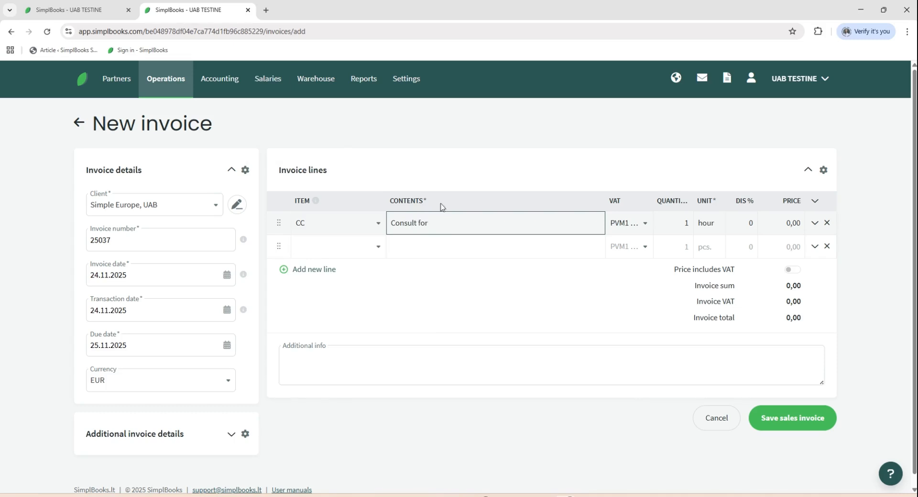
# Set the Consult line's quantity to 5 and its price to 10
pyautogui.click(675, 223)
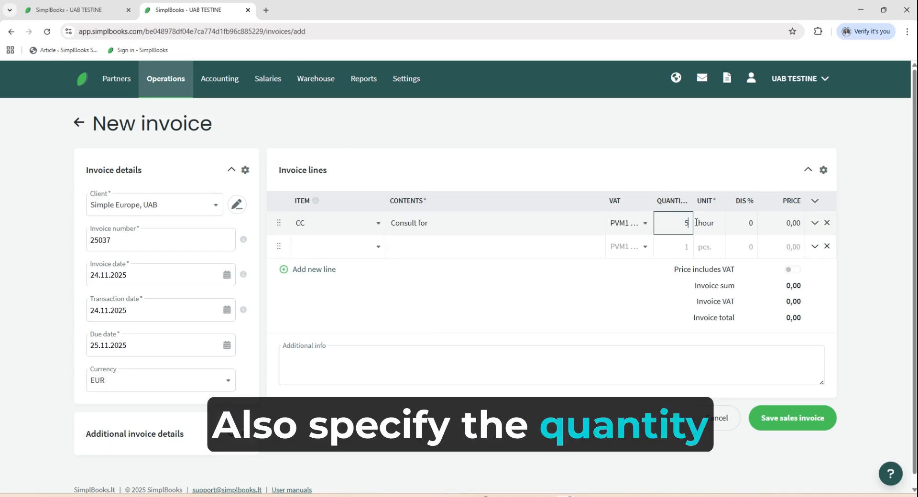
pyautogui.write('5')
pyautogui.click(785, 224)
pyautogui.write('10')
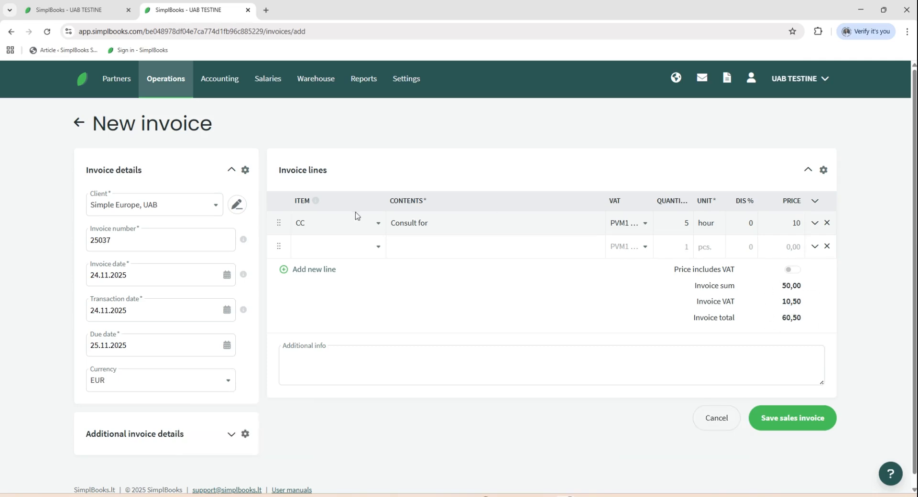
# Add the item PR3 Paslauga3 as a second invoice line and remove the extra lines again
pyautogui.click(331, 249)
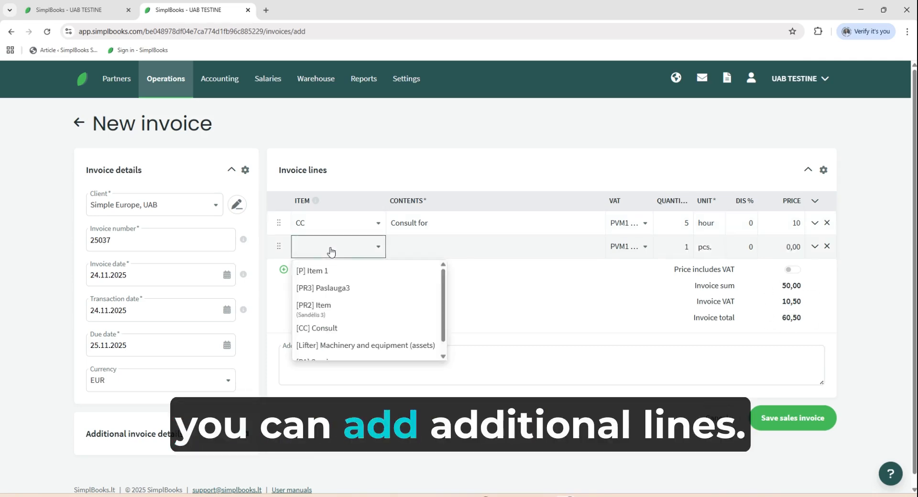
pyautogui.click(381, 288)
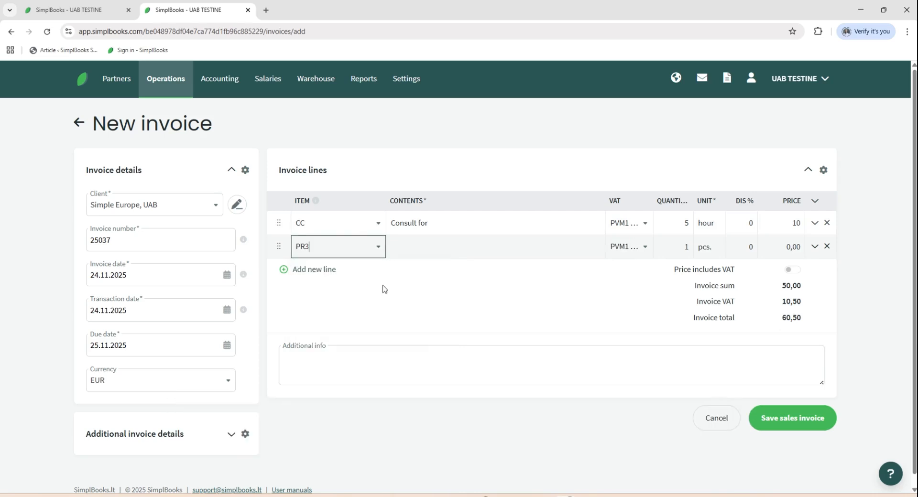
pyautogui.click(827, 246)
pyautogui.click(827, 247)
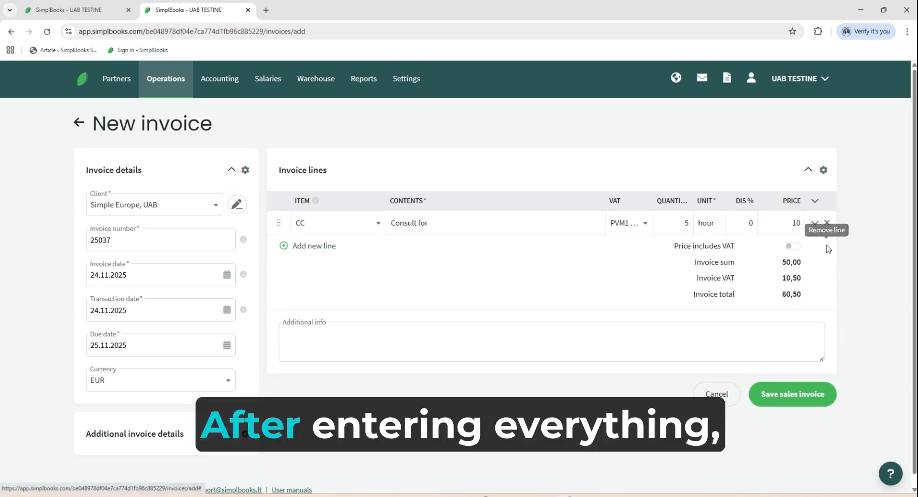
# Save the sales invoice
pyautogui.click(784, 401)
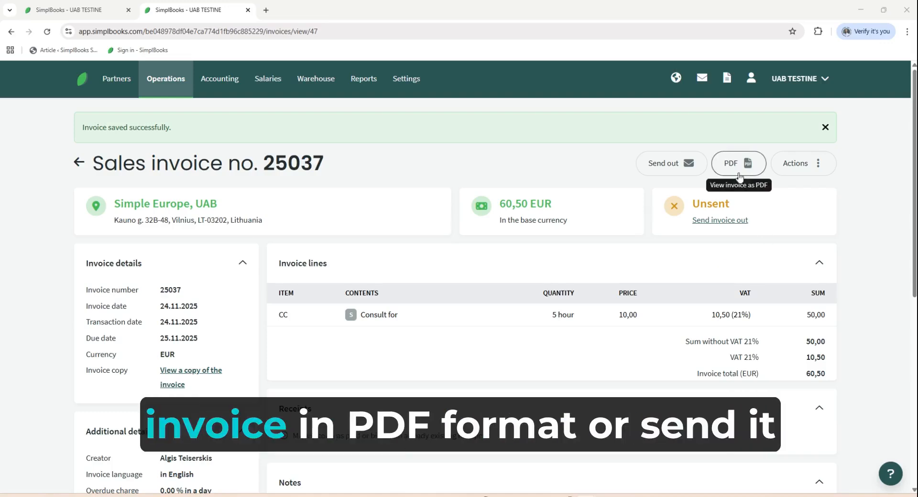
# Review the title, message and attachment fields for sending the invoice out, and leave without sending it
pyautogui.click(656, 166)
pyautogui.click(318, 246)
pyautogui.click(330, 302)
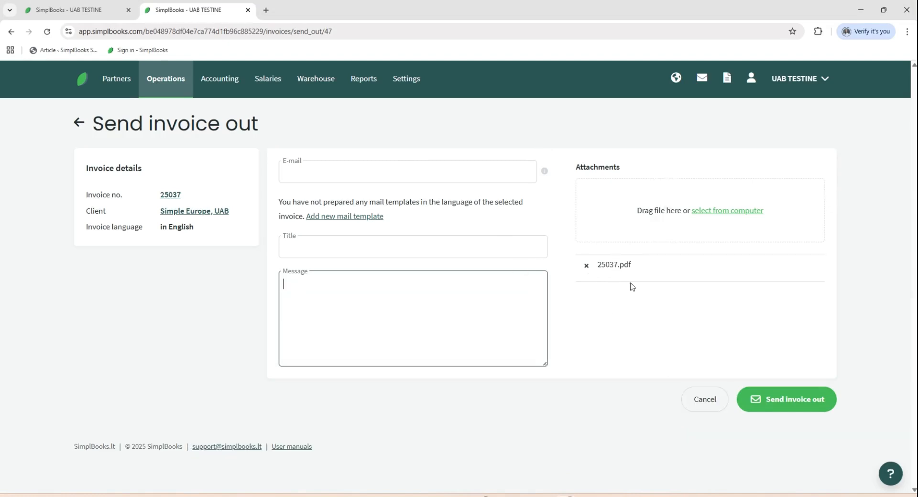
pyautogui.click(710, 402)
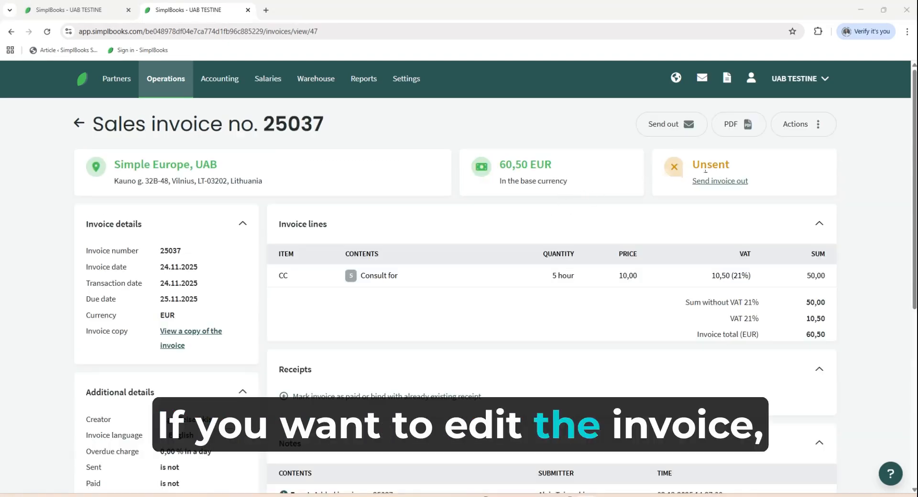
# Open the sales invoice for editing and replace its client with a newly added client named Amazing
pyautogui.click(818, 125)
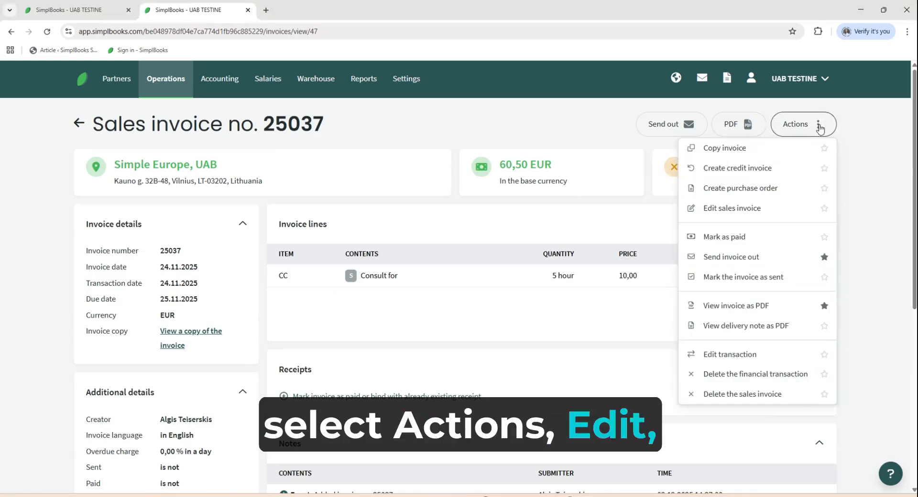
pyautogui.click(756, 207)
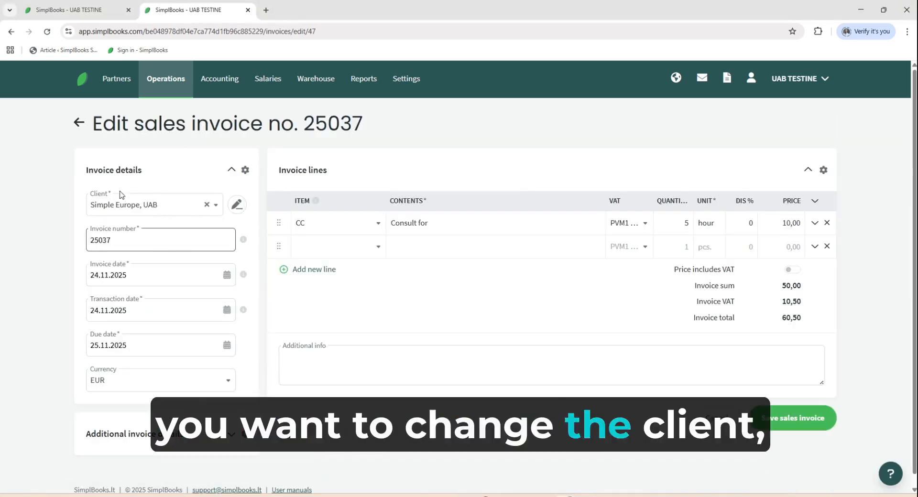
pyautogui.click(164, 209)
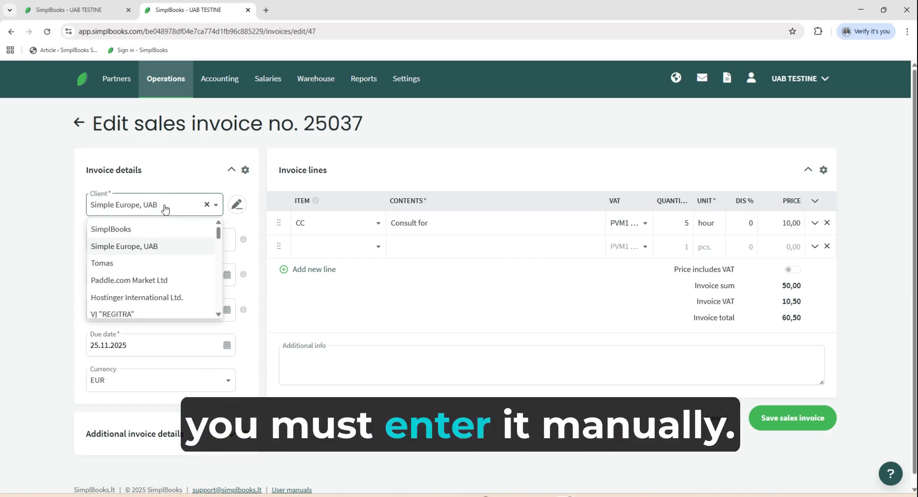
pyautogui.write('Amazing')
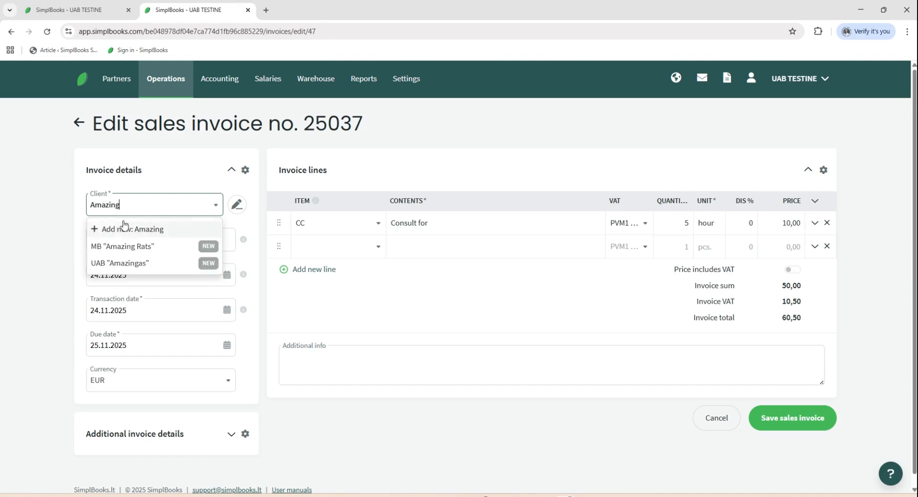
pyautogui.click(160, 230)
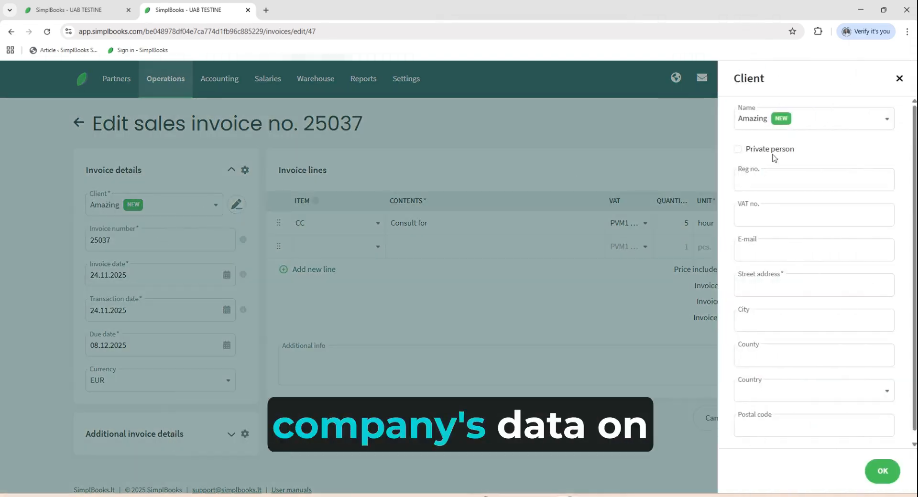
# Fill in the new client's registration number, street address and city
pyautogui.click(798, 182)
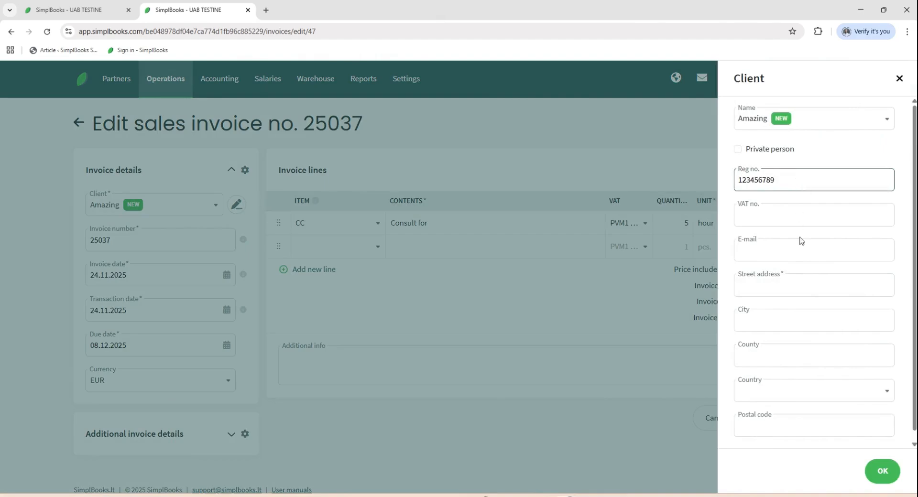
pyautogui.write('Street')
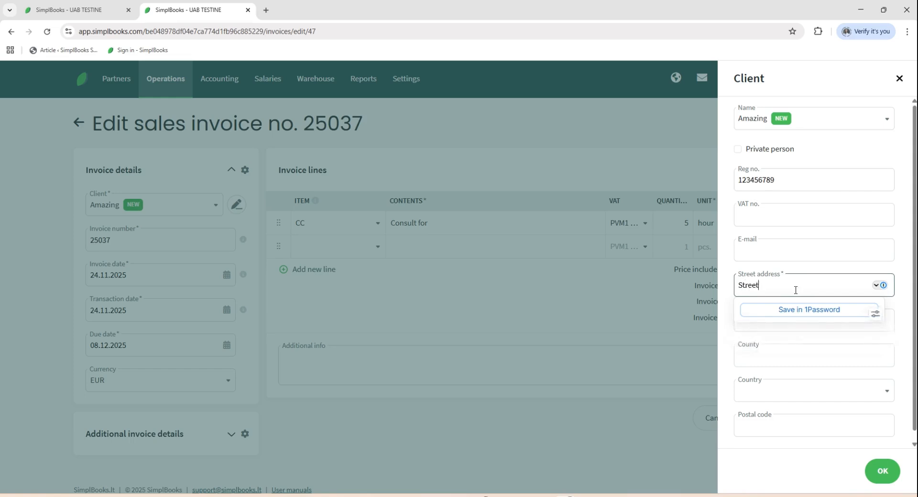
pyautogui.click(791, 334)
pyautogui.write('City')
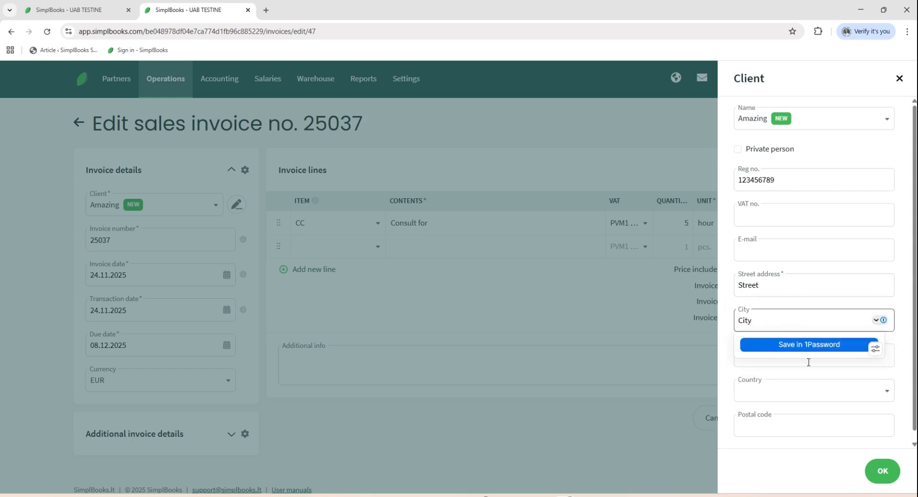
# Set the new client's country to Croatia and confirm the client details
pyautogui.click(804, 398)
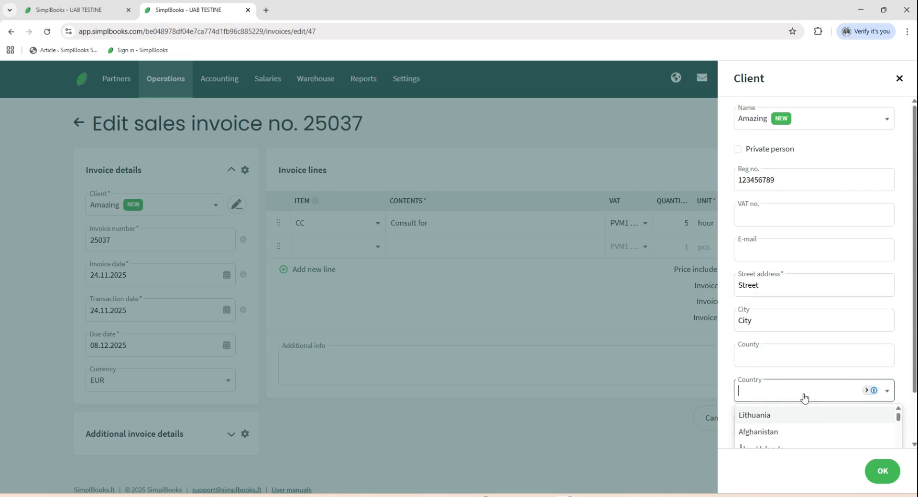
pyautogui.write('r')
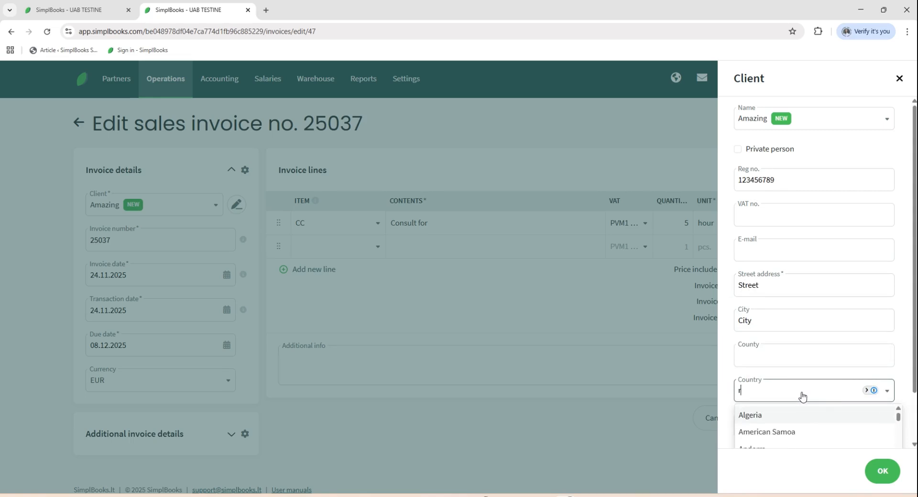
pyautogui.press('BackSpace')
pyautogui.write('cr')
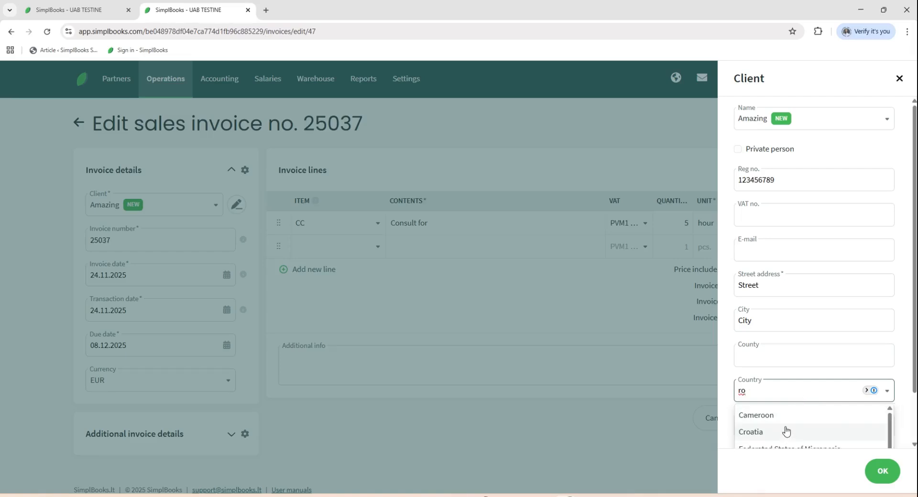
pyautogui.click(785, 431)
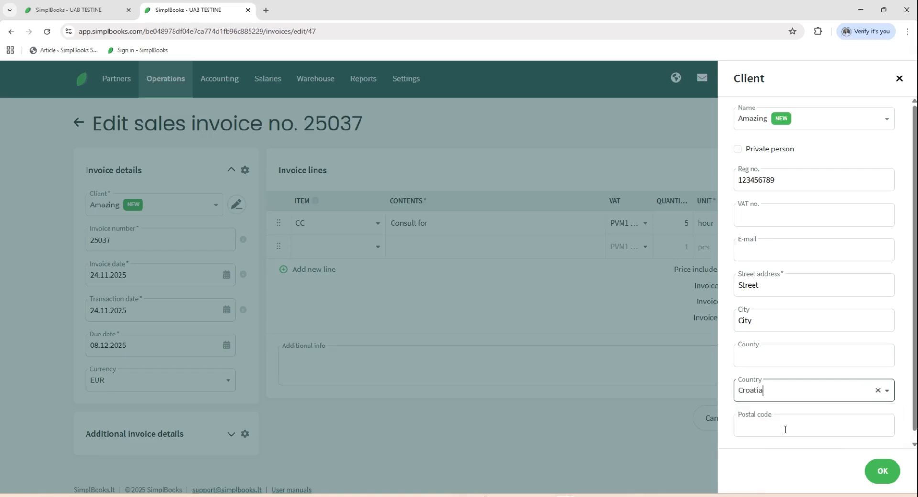
pyautogui.click(882, 473)
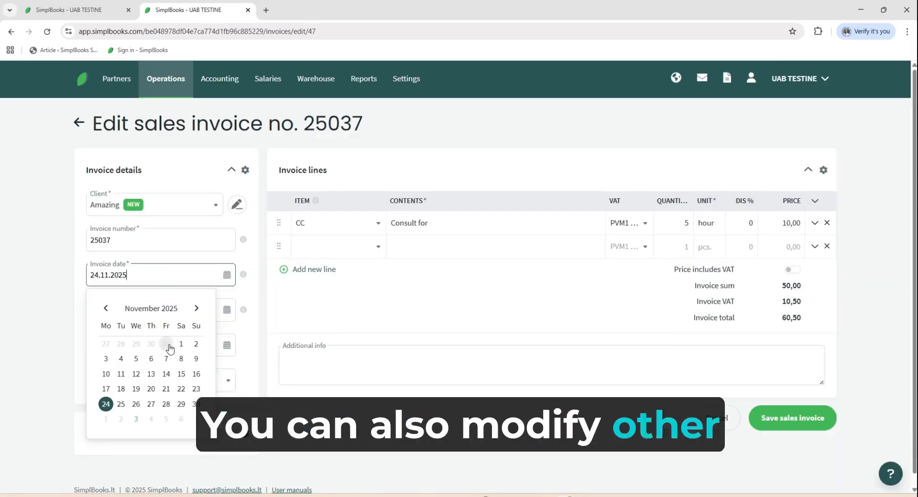
# Change the invoice and transaction dates to 31.10.2025, set the Consult for line's quantity to 4, and save the invoice
pyautogui.click(171, 346)
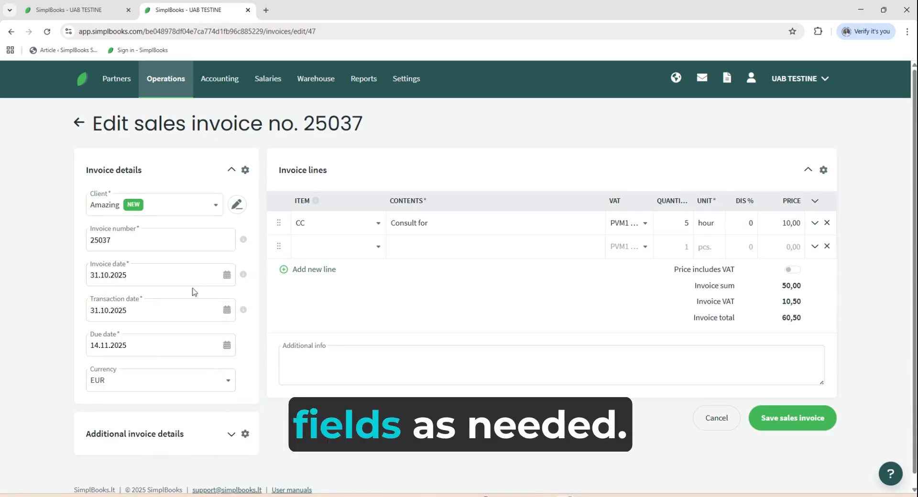
pyautogui.click(680, 224)
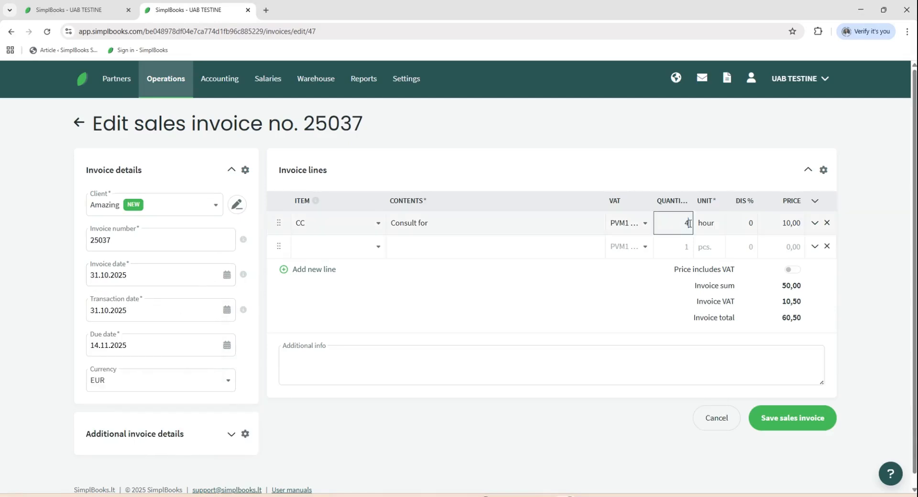
pyautogui.click(800, 409)
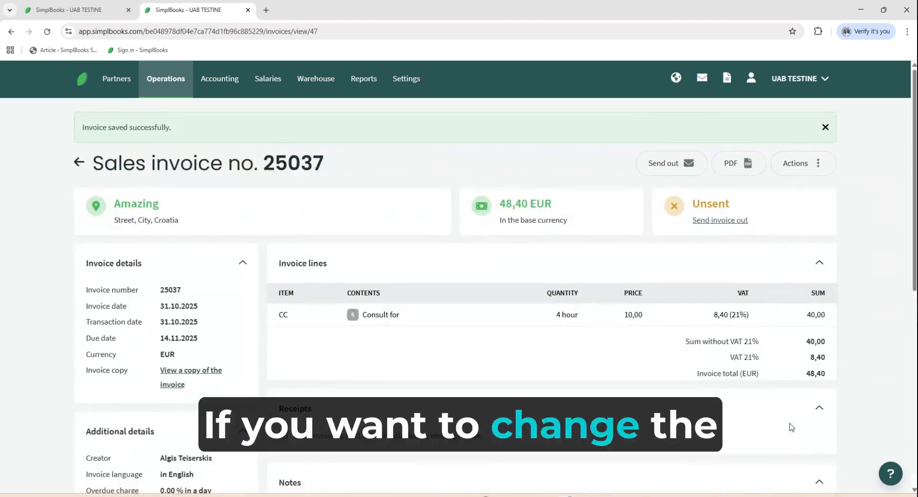
# Reopen the invoice for editing, review which fields its view configuration offers, and save the invoice without changing the view
pyautogui.click(812, 164)
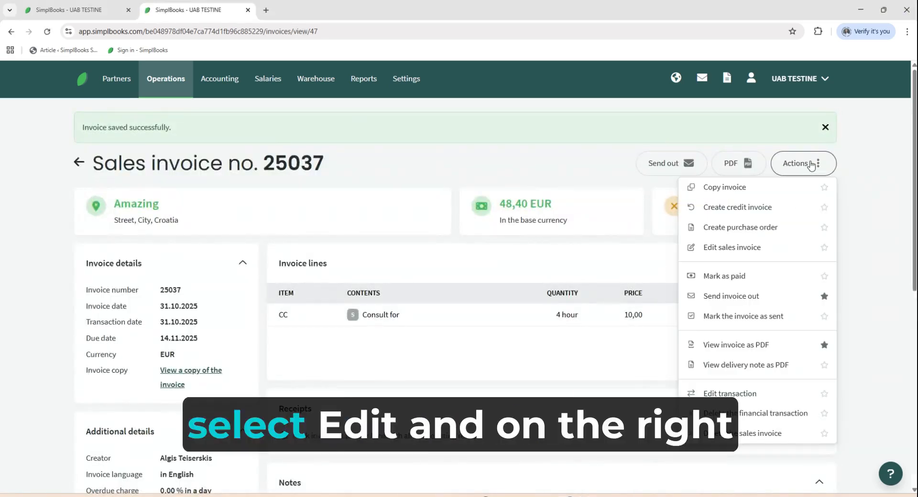
pyautogui.click(691, 249)
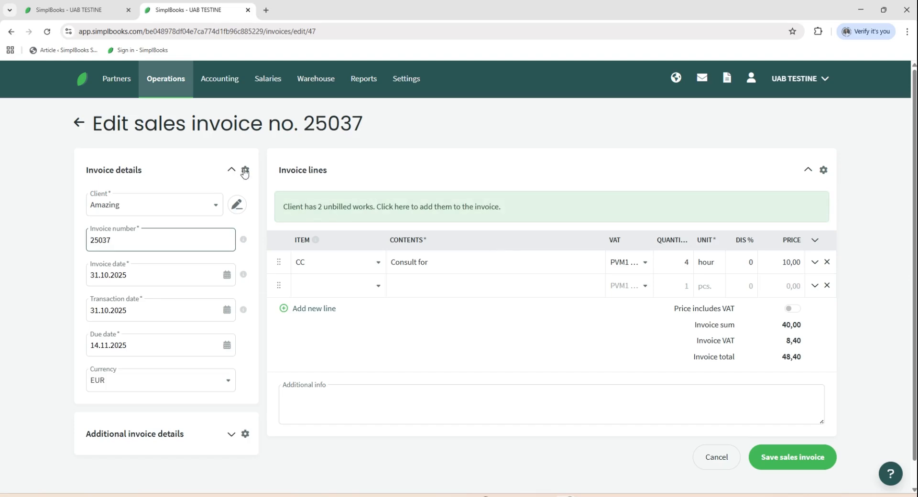
pyautogui.click(245, 171)
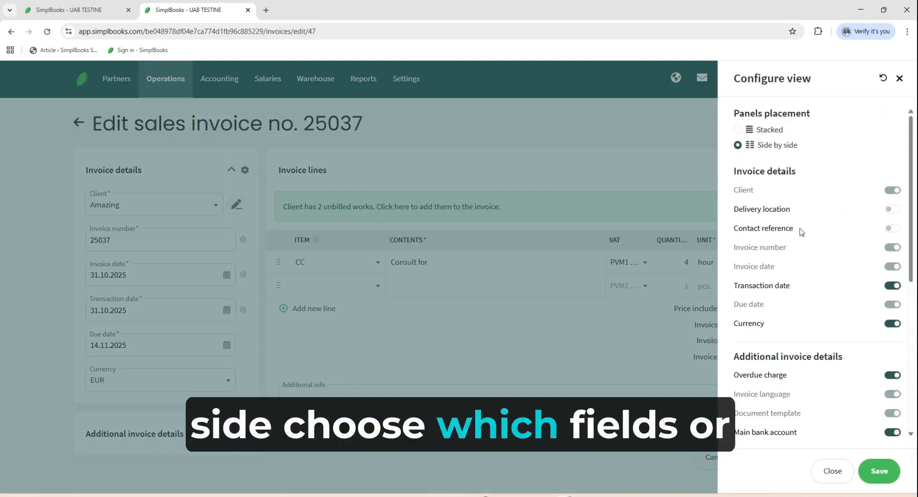
pyautogui.click(832, 470)
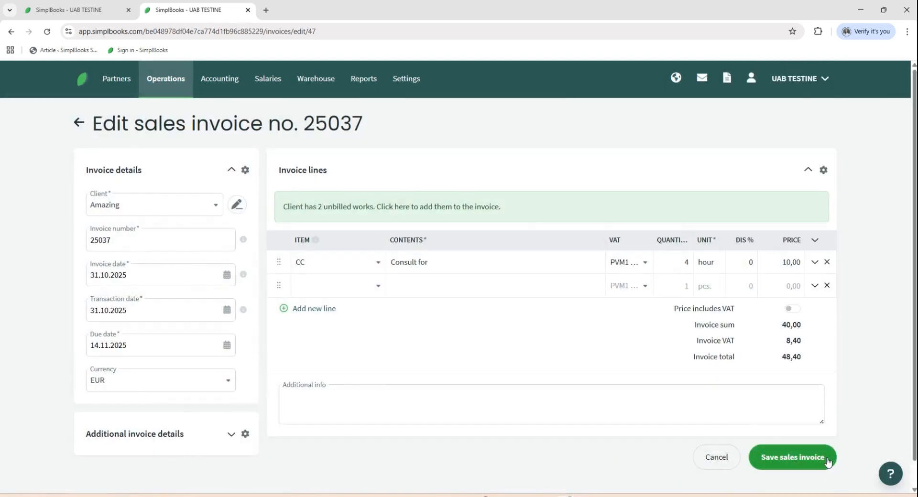
pyautogui.click(827, 459)
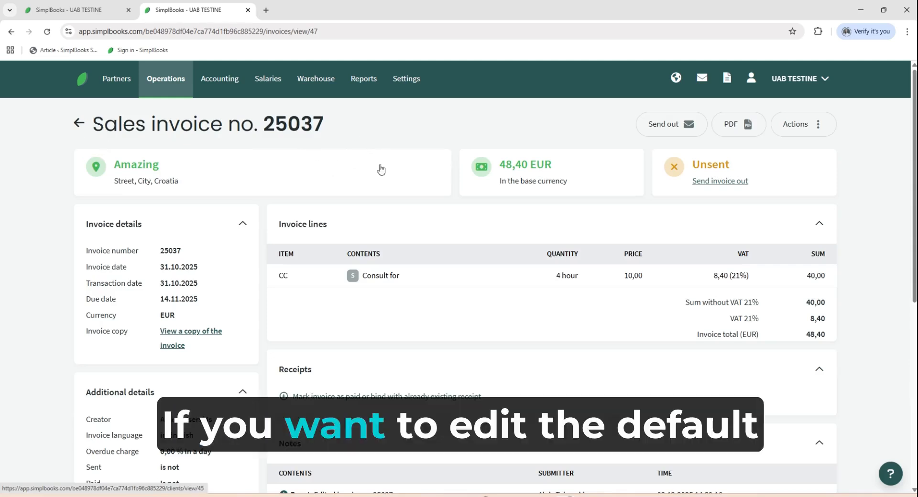
# Open the invoice settings in the environment settings and read the help on the invoice number formula
pyautogui.click(404, 84)
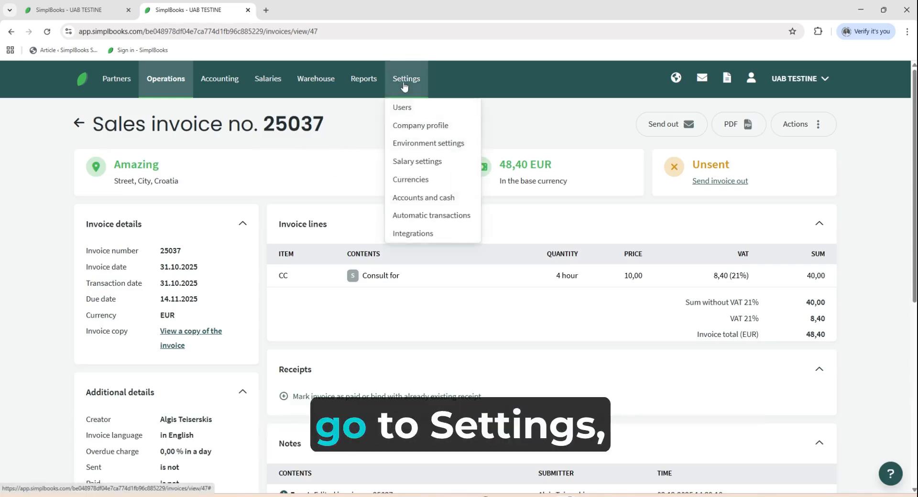
pyautogui.click(411, 143)
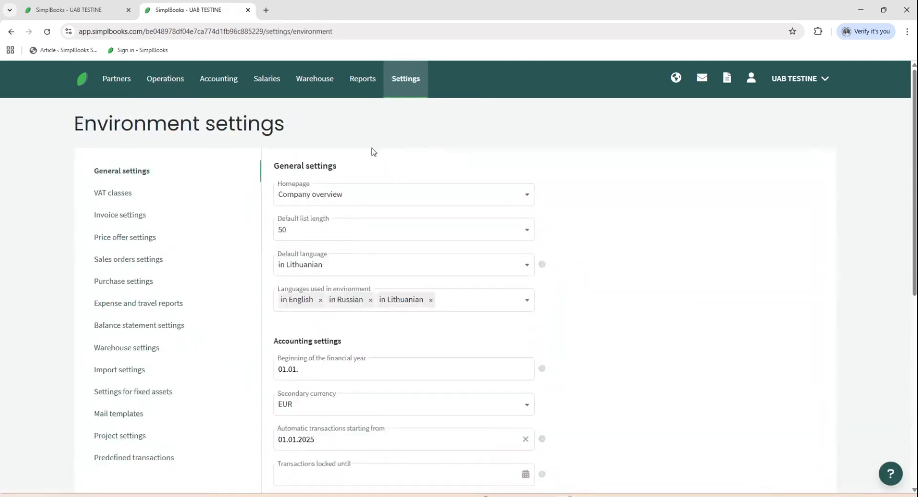
pyautogui.click(120, 217)
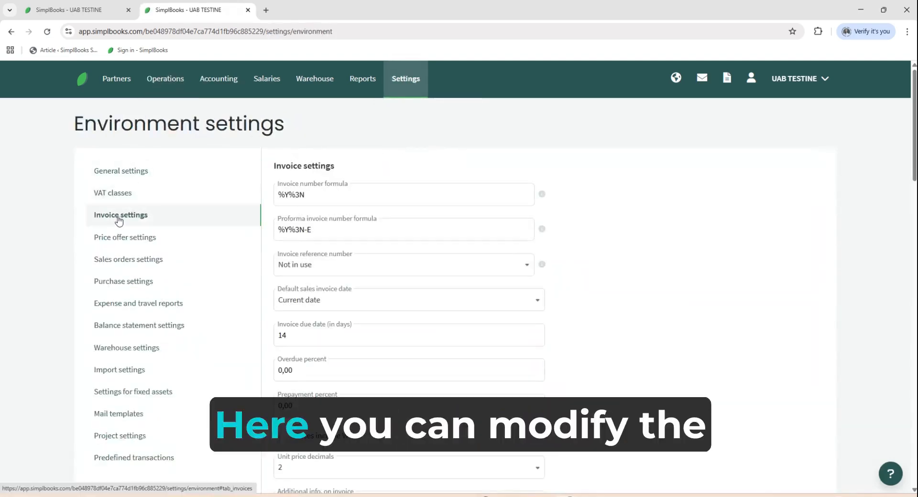
pyautogui.scroll(-1, 341, 329)
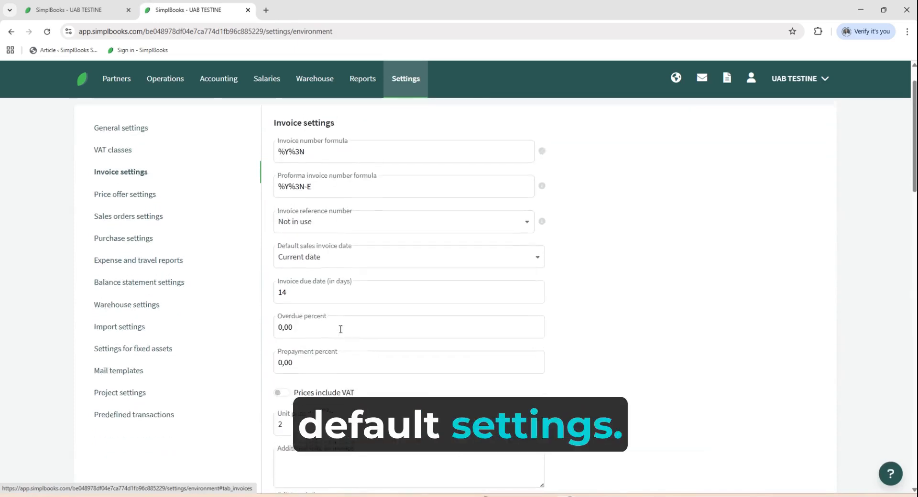
pyautogui.scroll(1, 341, 329)
pyautogui.click(325, 195)
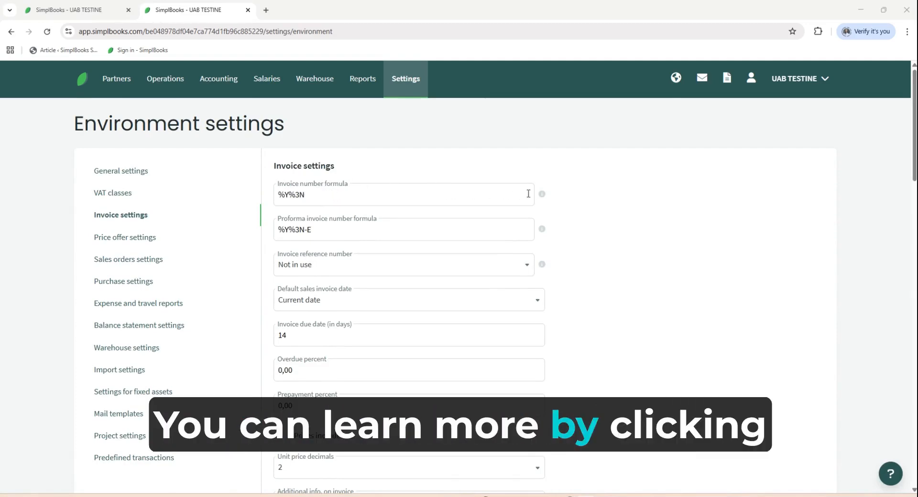
pyautogui.moveTo(543, 196)
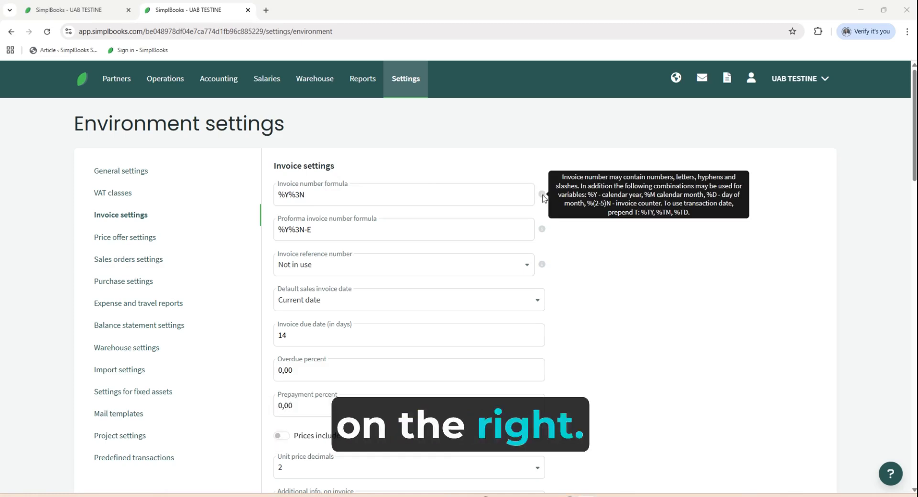
# Review the default due date, percentage, price decimal and reminder settings, and look over the available invoice templates
pyautogui.scroll(-1, 330, 205)
pyautogui.scroll(-1, 316, 225)
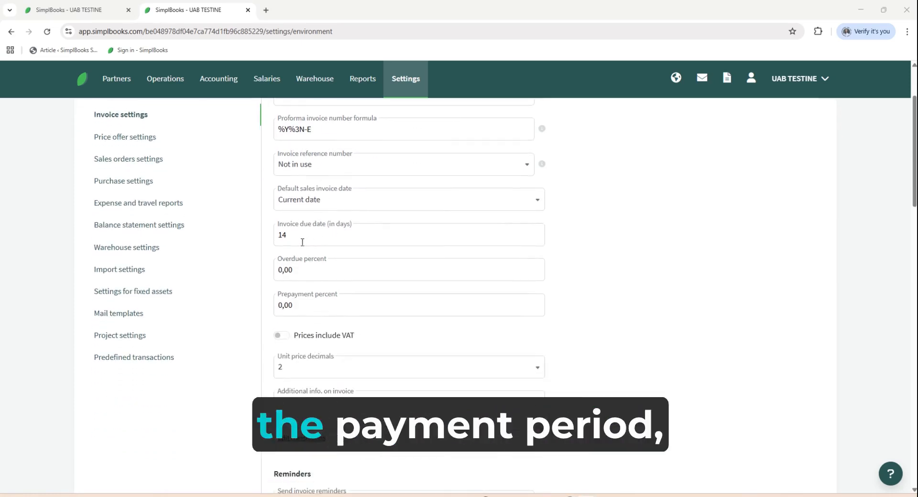
pyautogui.scroll(-2, 294, 236)
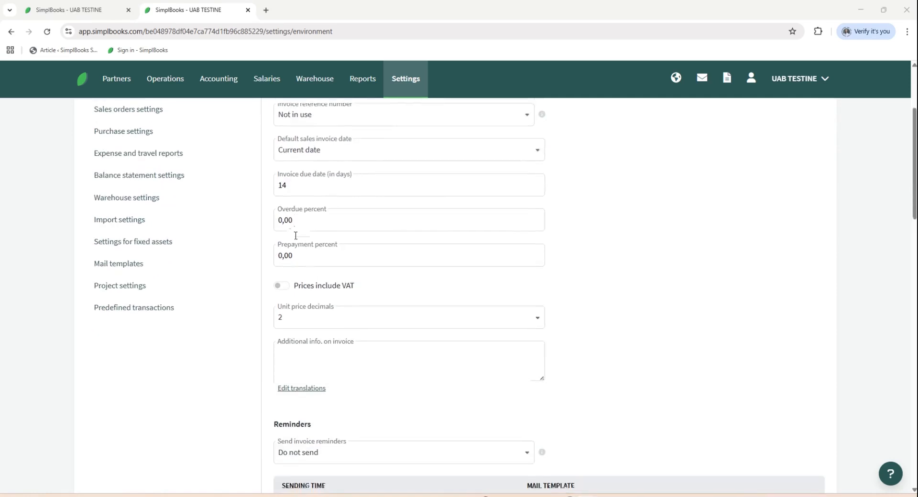
pyautogui.click(308, 271)
pyautogui.click(311, 271)
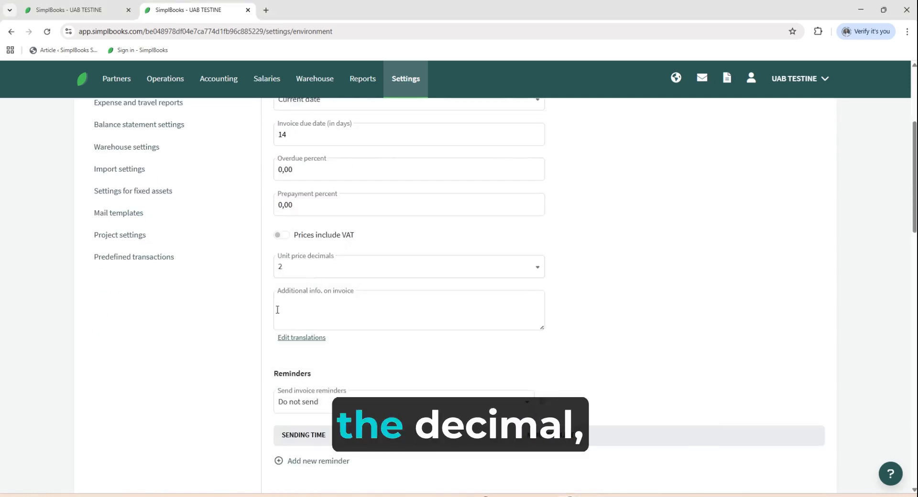
pyautogui.scroll(-7, 315, 306)
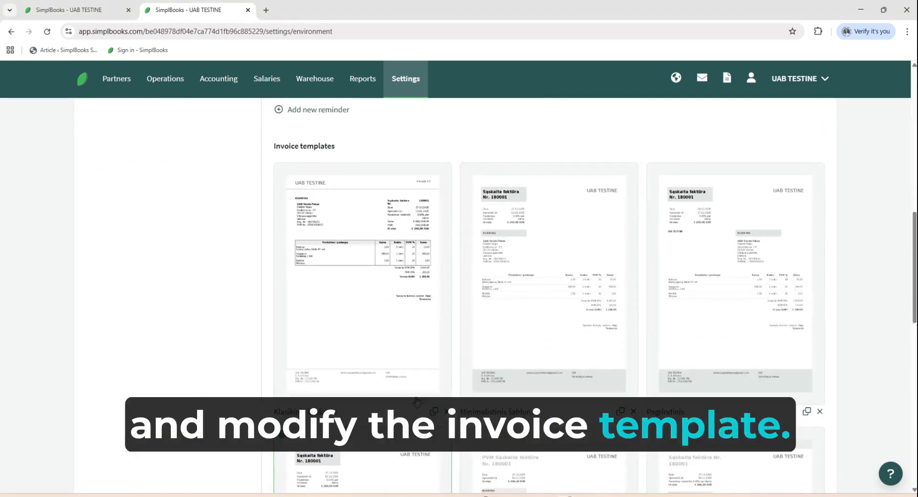
pyautogui.scroll(-1, 673, 245)
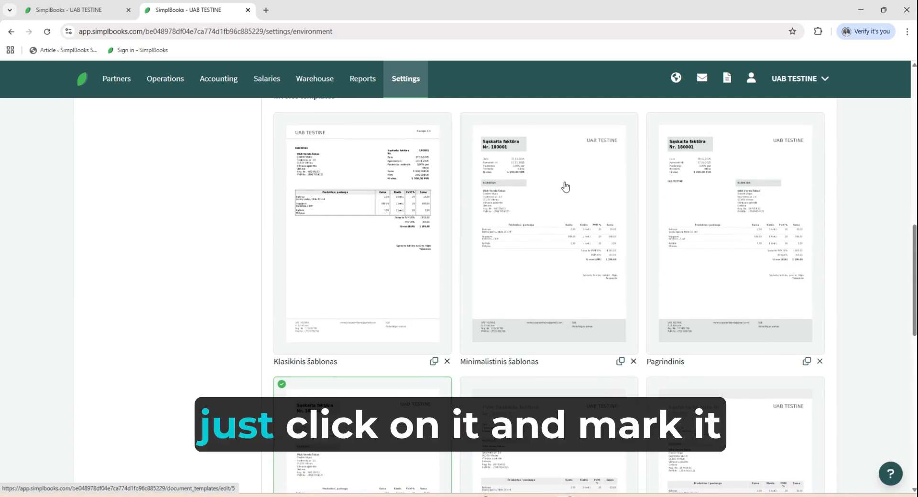
# Switch on the default option for the Minimalistinis šablonas template and return to the invoice settings without saving
pyautogui.click(563, 207)
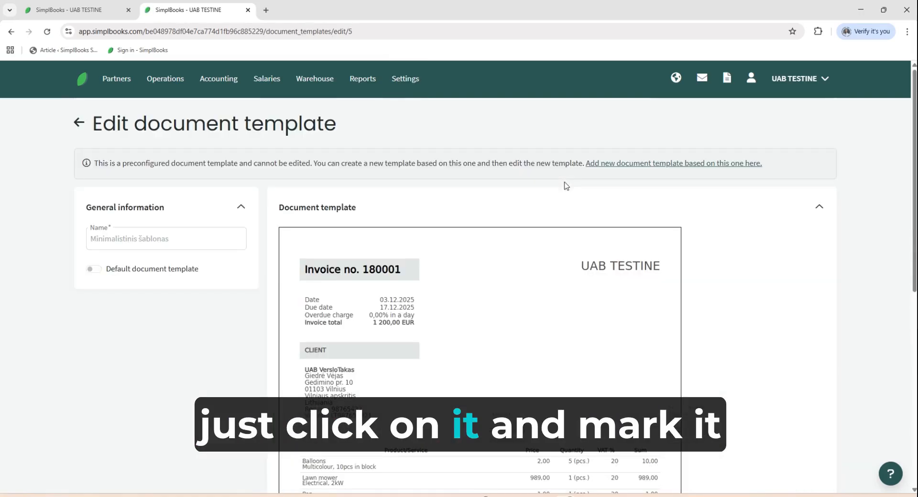
pyautogui.click(99, 271)
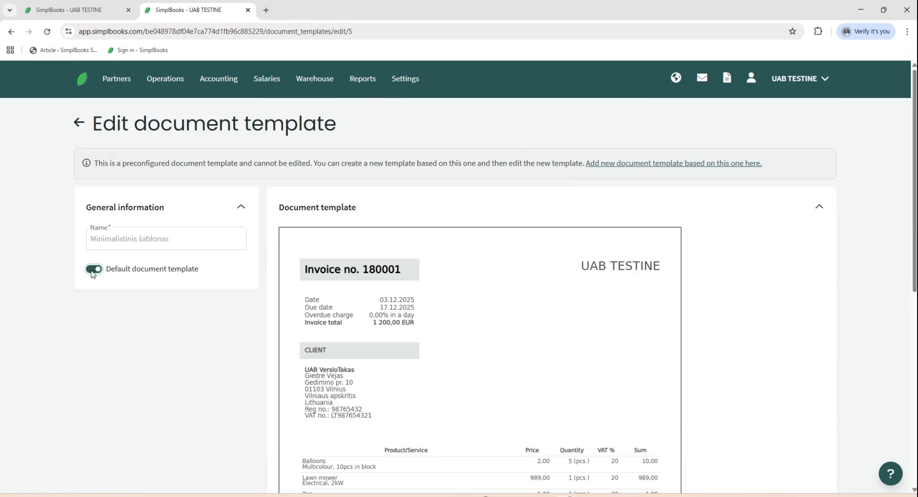
pyautogui.click(79, 123)
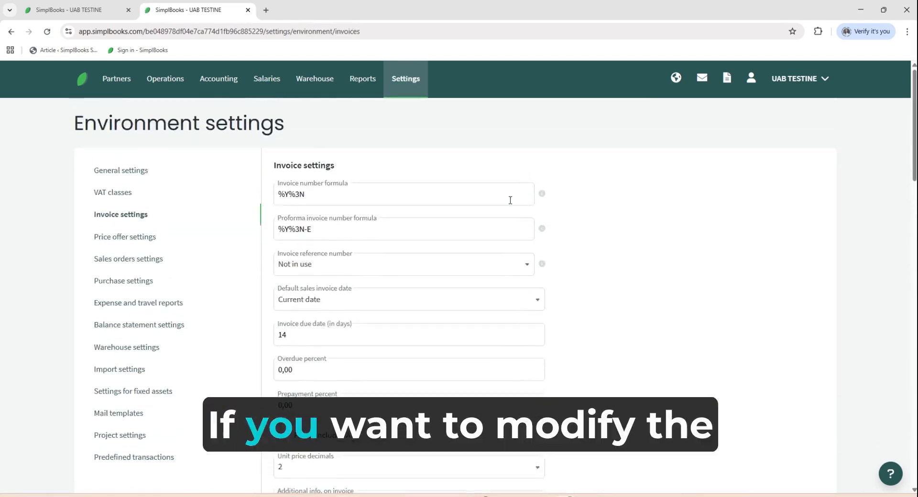
# Copy the Pagrindinis invoice template and enter "Name" as the new template's name
pyautogui.scroll(-1, 511, 201)
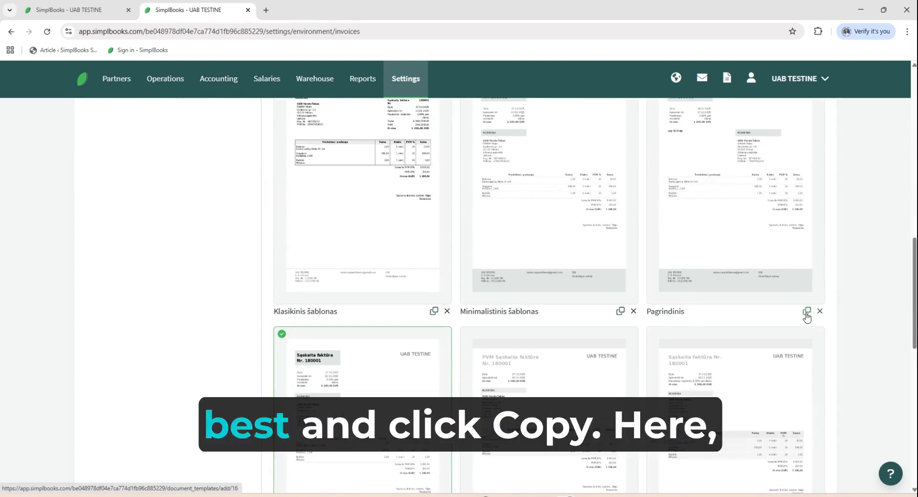
pyautogui.click(807, 312)
pyautogui.click(129, 140)
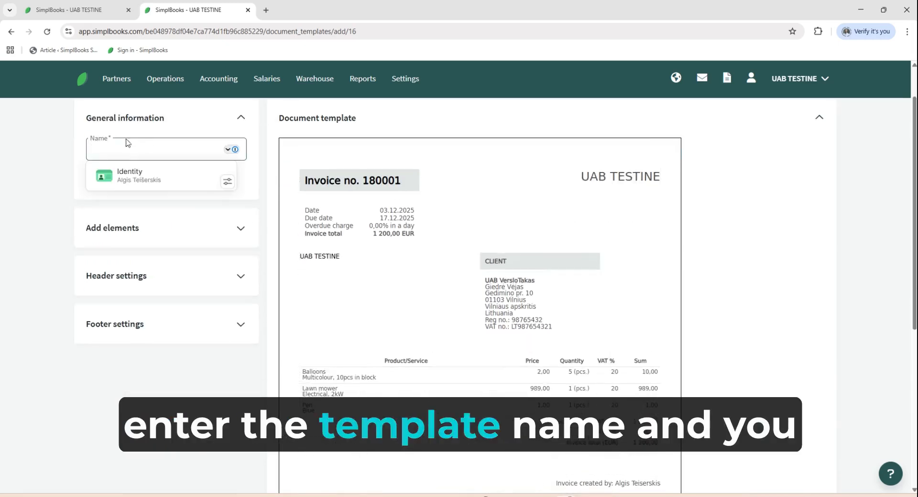
pyautogui.write('Name')
# Move the client block up into the row with the invoice dates and review its visible details settings without changing them
pyautogui.scroll(-1, 493, 184)
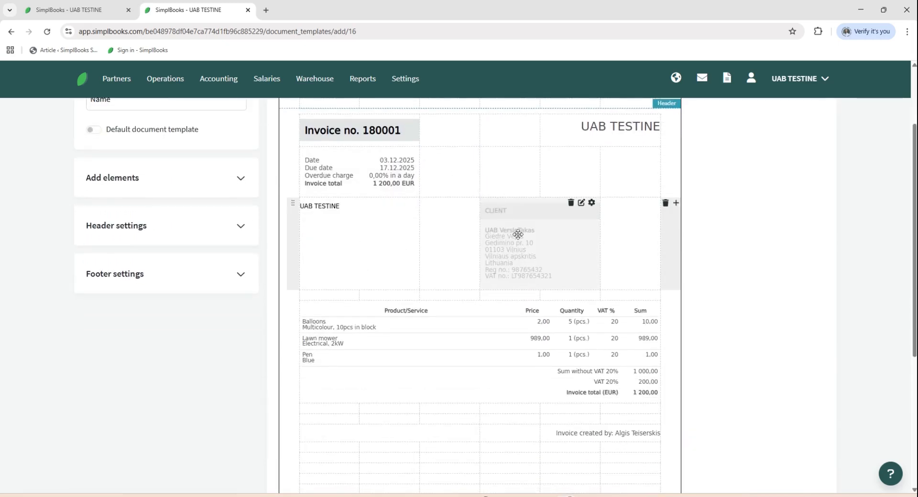
pyautogui.moveTo(517, 236); pyautogui.dragTo(518, 179)
pyautogui.click(582, 153)
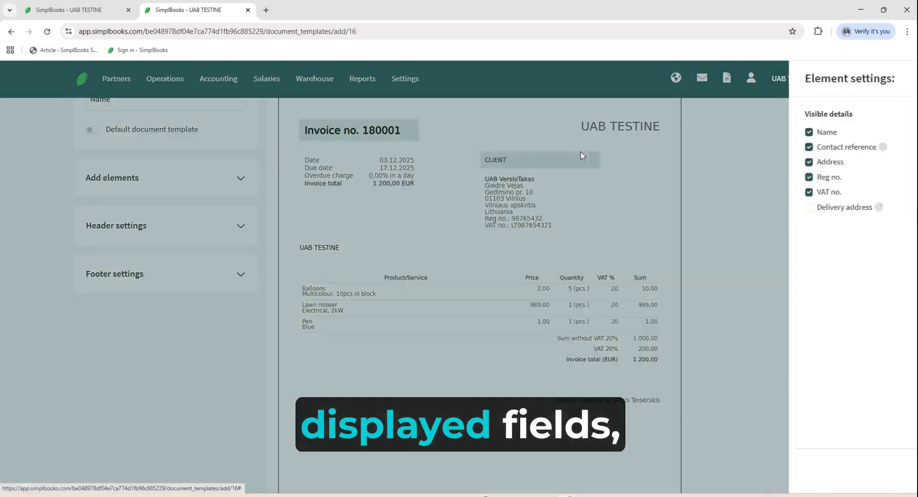
pyautogui.click(558, 183)
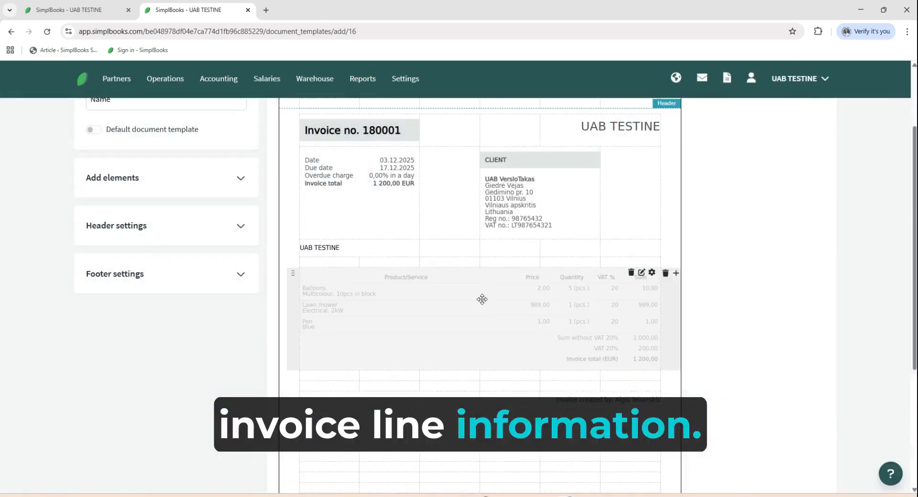
# Add an Invoice creator element and a Company details element to the empty rows below the invoice lines
pyautogui.click(207, 186)
pyautogui.scroll(-2, 206, 182)
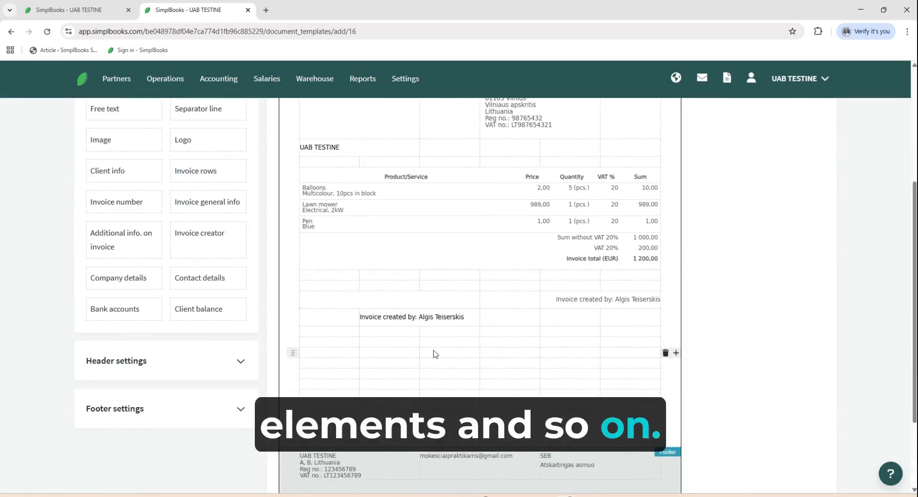
pyautogui.scroll(-2, 401, 352)
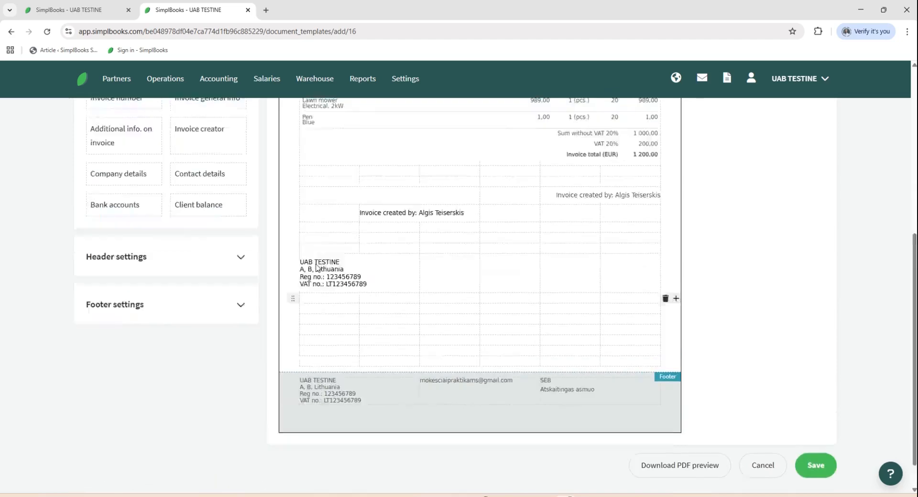
pyautogui.scroll(4, 584, 307)
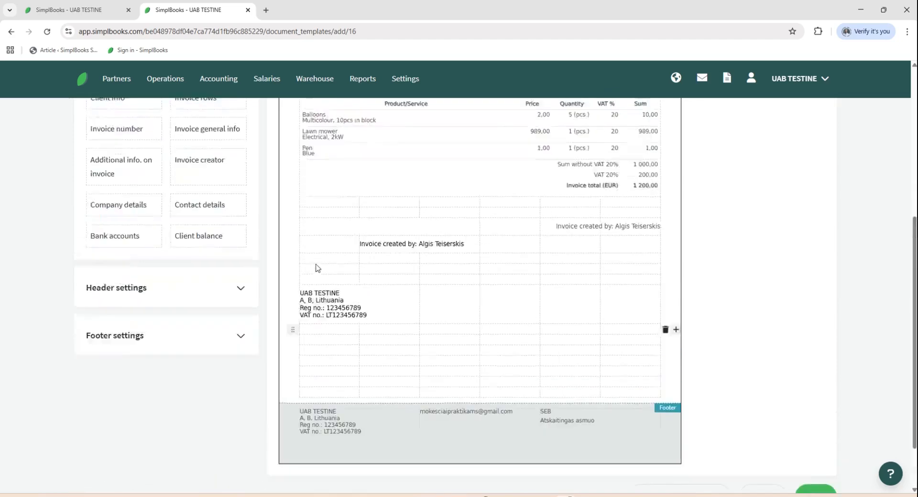
pyautogui.scroll(-5, 584, 307)
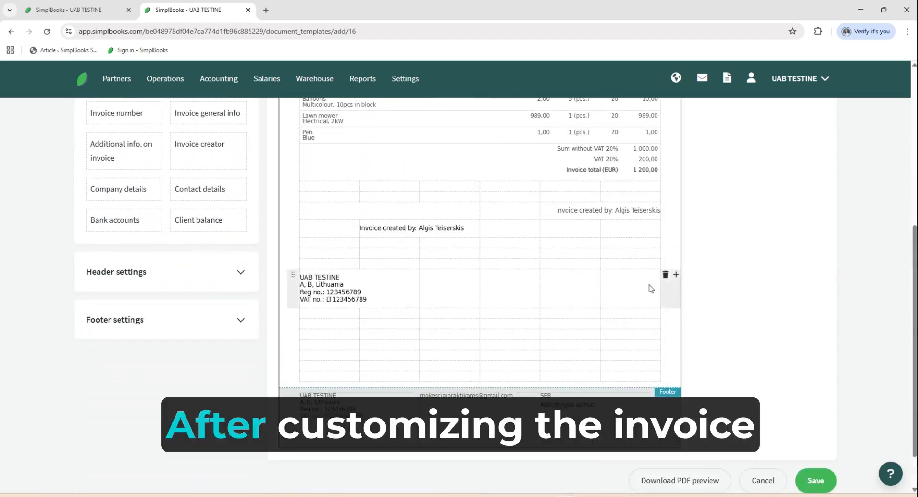
pyautogui.scroll(-1, 684, 301)
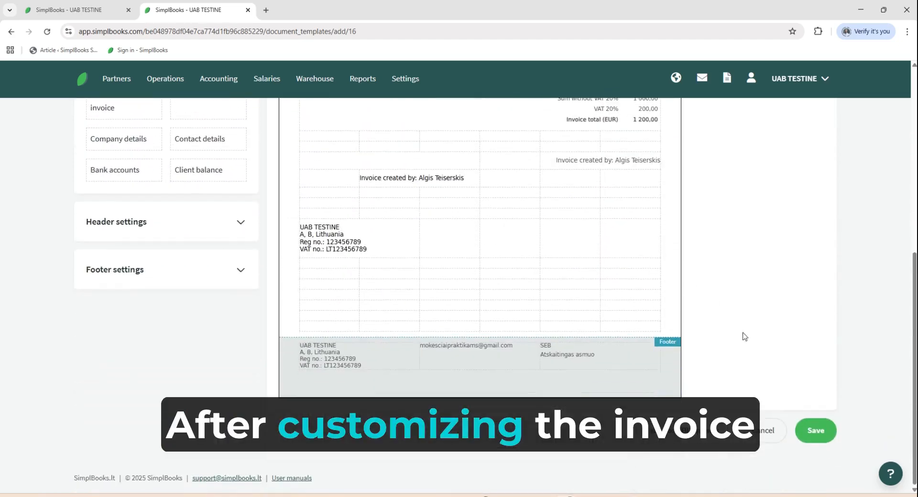
# Make the new template the default document template, save it and check it among the invoice templates
pyautogui.scroll(5, 97, 150)
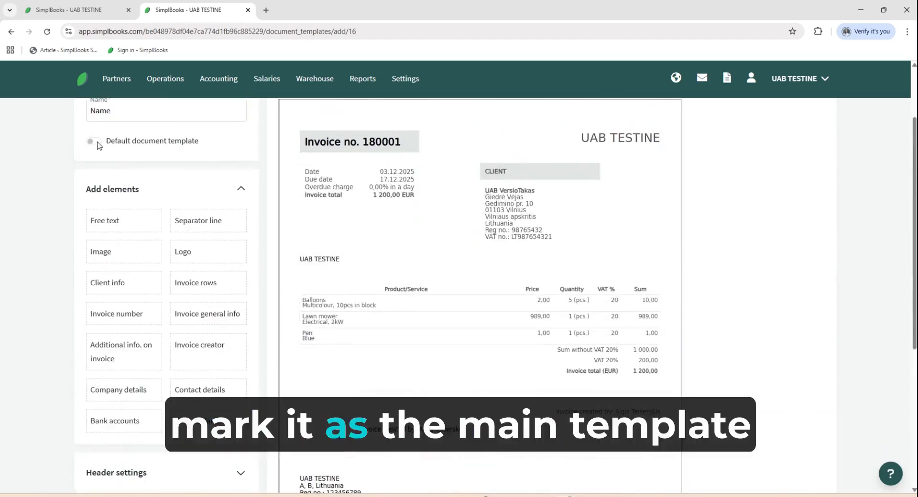
pyautogui.scroll(-5, 713, 332)
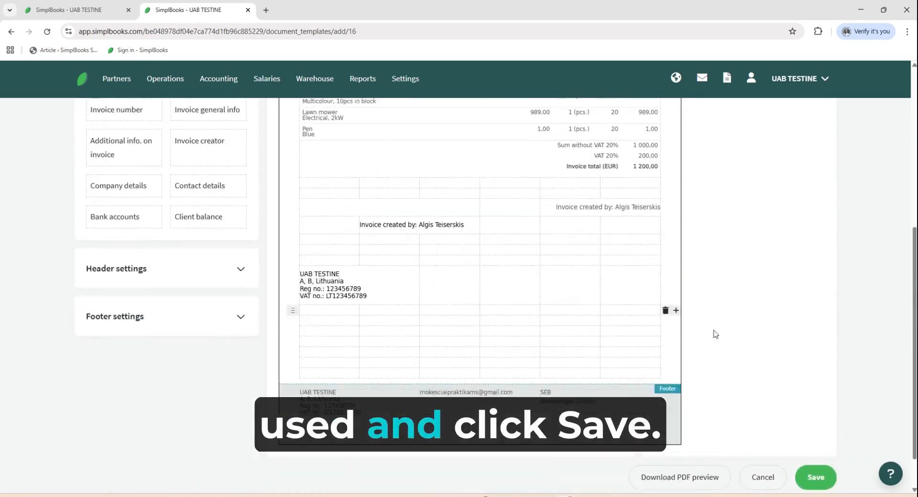
pyautogui.click(817, 478)
pyautogui.scroll(-10, 761, 271)
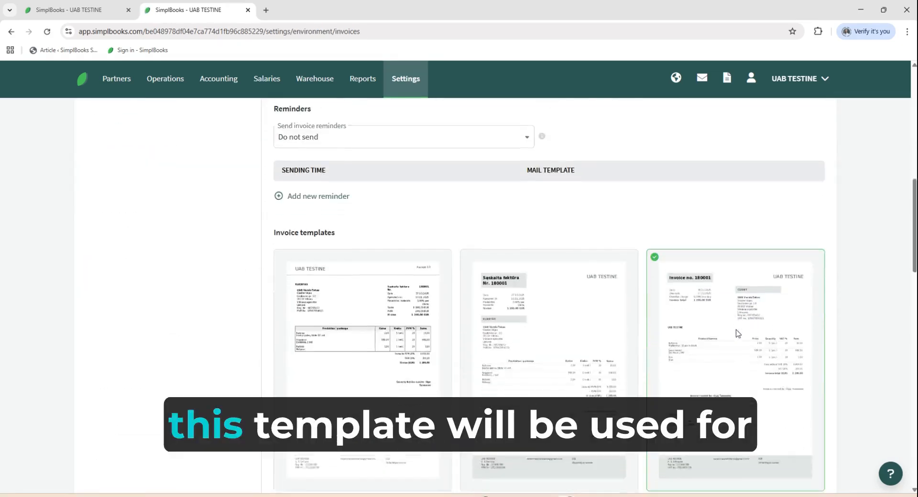